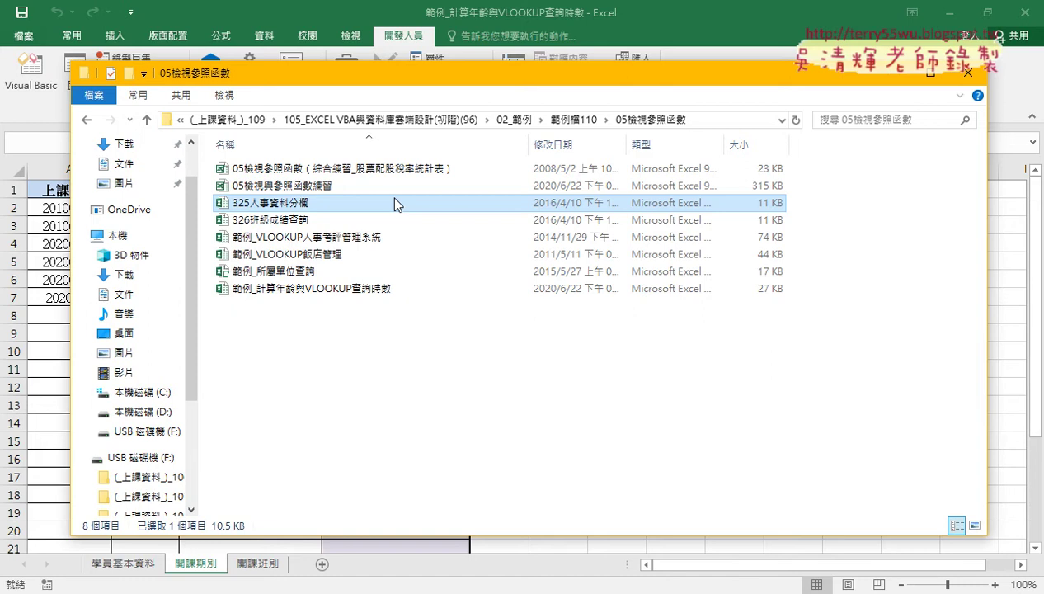
Step: Open the 325人事資料分欄 workbook in Excel from File Explorer
{"action": "double_click", "coordinate": [394, 202]}
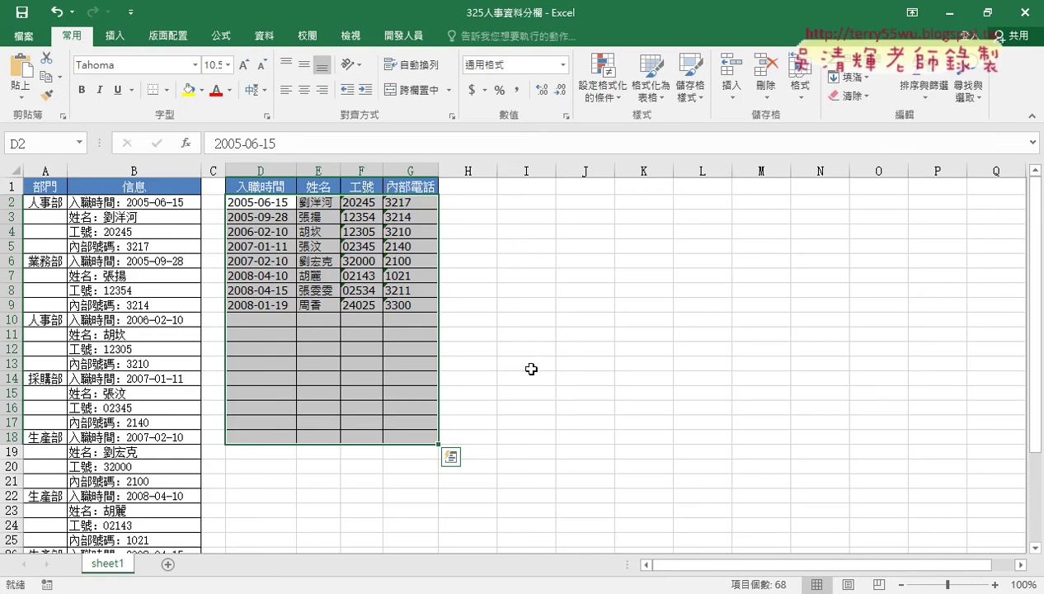
Step: Zoom to 130% and delete the sample values in D2:G9, keeping the four headers
{"action": "left_click", "coordinate": [997, 586]}
{"action": "left_click", "coordinate": [996, 586]}
{"action": "left_click", "coordinate": [997, 586]}
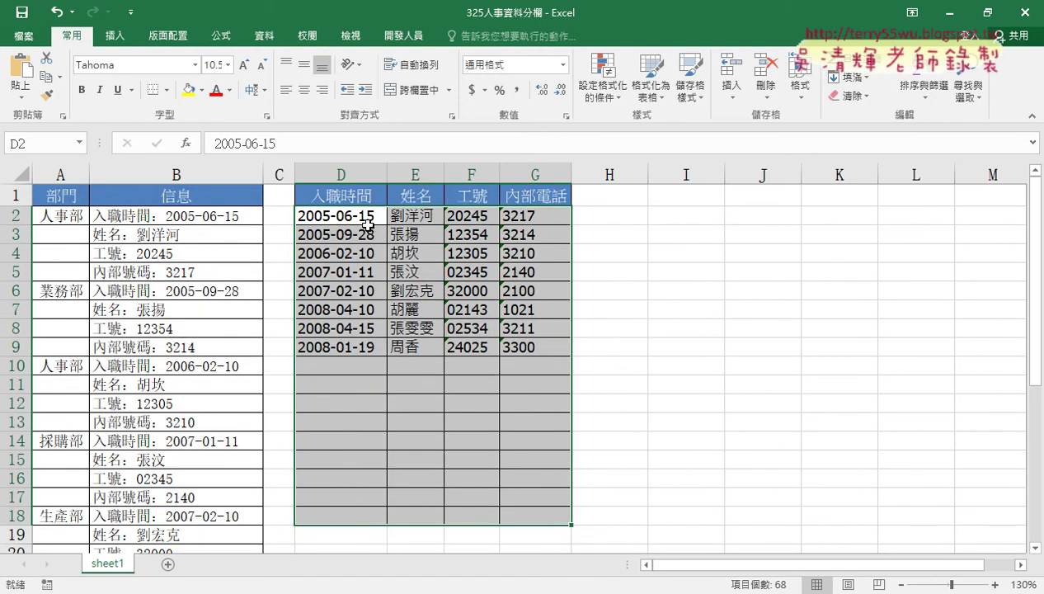
{"action": "left_click", "coordinate": [197, 174]}
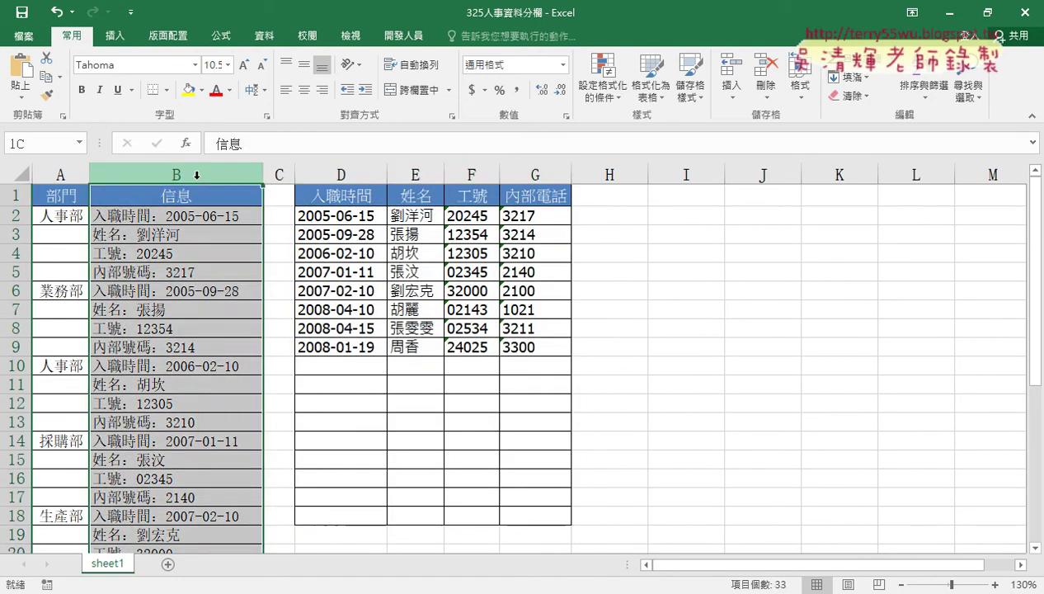
{"action": "left_click_drag", "start_coordinate": [340, 174], "coordinate": [536, 175]}
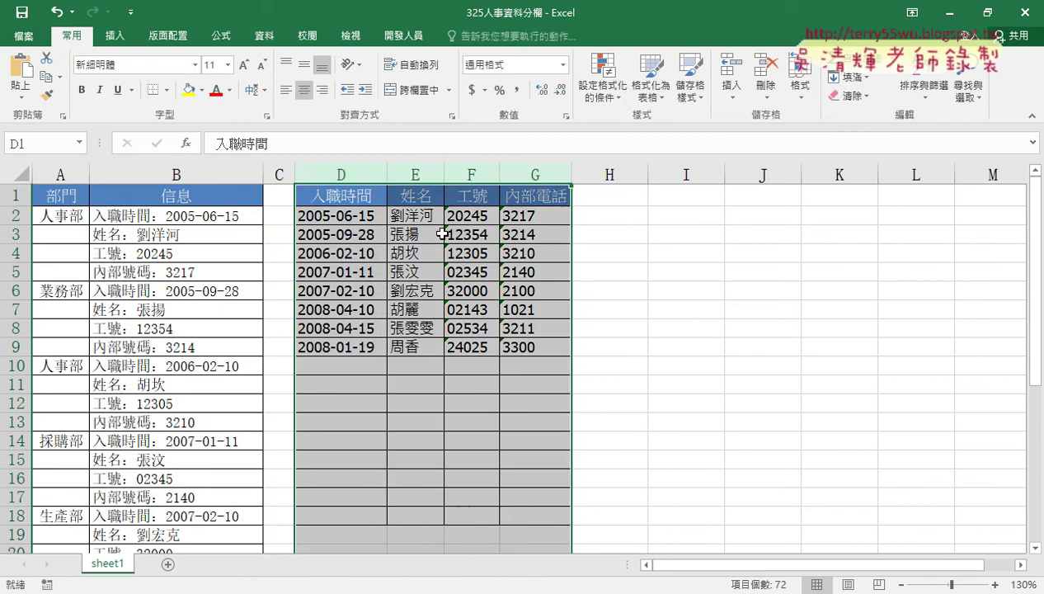
{"action": "left_click", "coordinate": [357, 218]}
{"action": "left_click_drag", "start_coordinate": [357, 219], "coordinate": [545, 349]}
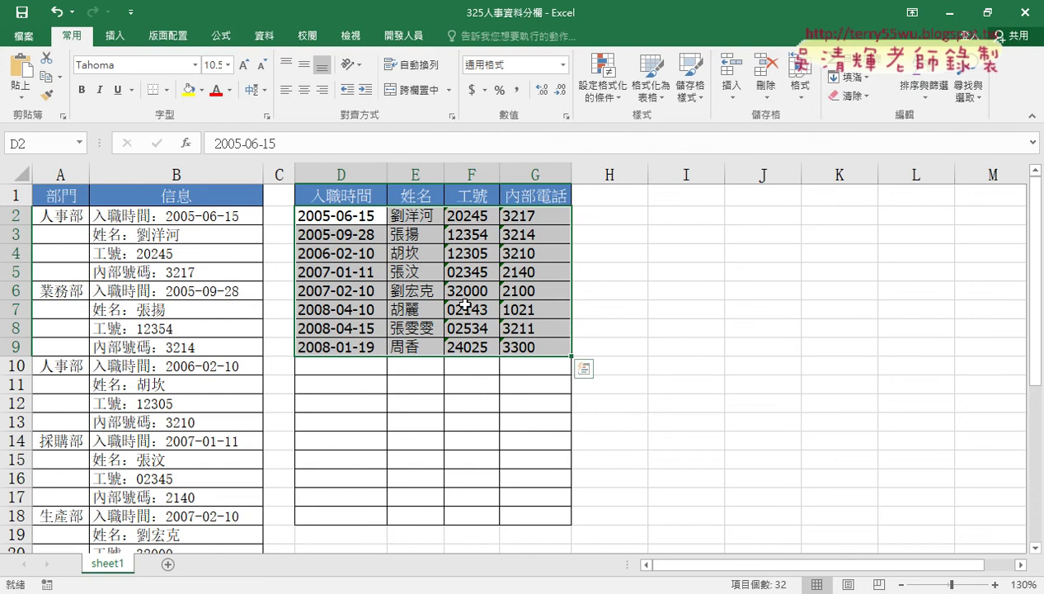
{"action": "key", "text": "Delete"}
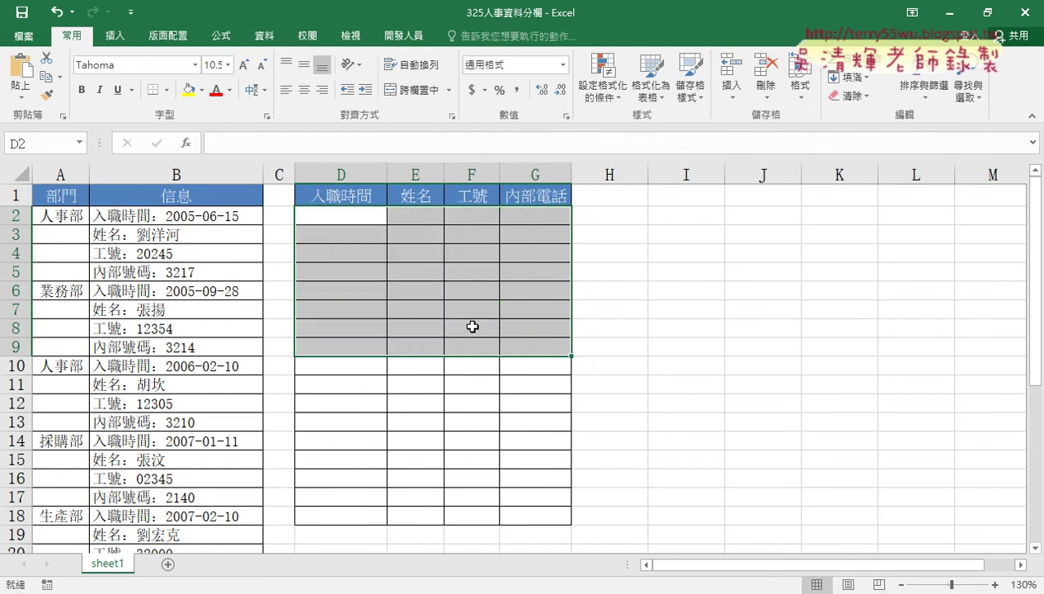
{"action": "left_click_drag", "start_coordinate": [326, 216], "coordinate": [535, 349]}
{"action": "left_click_drag", "start_coordinate": [165, 222], "coordinate": [236, 222]}
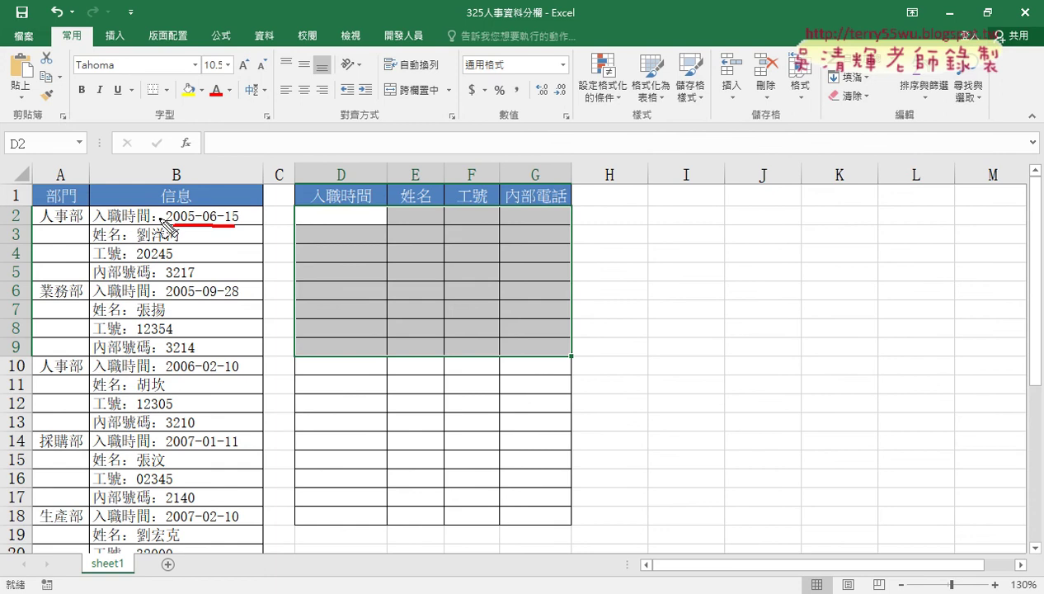
{"action": "mouse_move", "coordinate": [159, 210]}
{"action": "left_mouse_down"}
{"action": "mouse_move", "coordinate": [159, 235]}
{"action": "mouse_move", "coordinate": [317, 217]}
{"action": "mouse_move", "coordinate": [311, 196]}
{"action": "left_mouse_up"}
{"action": "left_click_drag", "start_coordinate": [142, 241], "coordinate": [411, 220]}
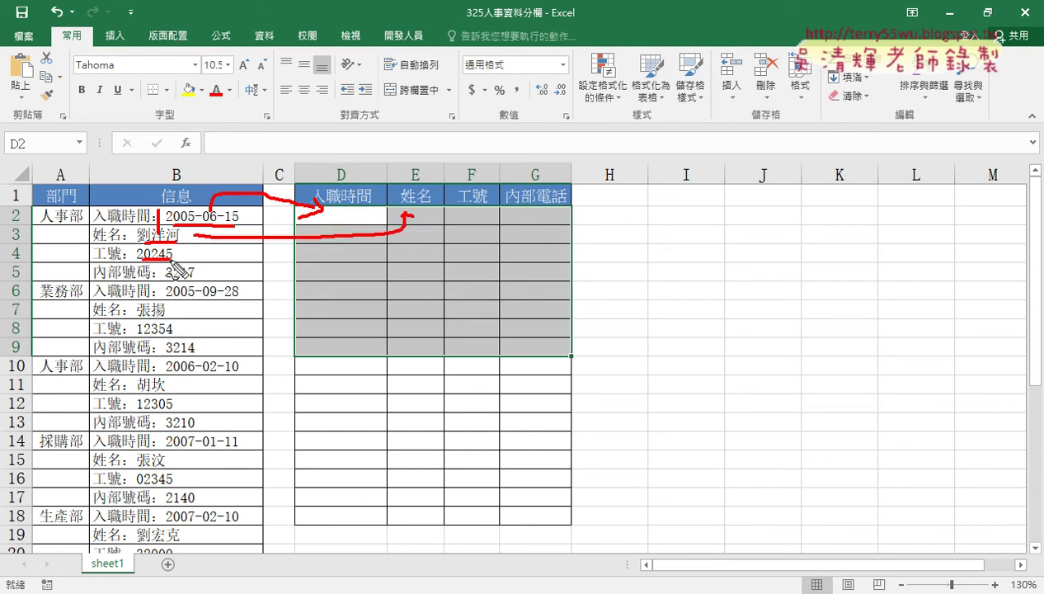
{"action": "mouse_move", "coordinate": [195, 257]}
{"action": "left_mouse_down"}
{"action": "mouse_move", "coordinate": [472, 238]}
{"action": "mouse_move", "coordinate": [472, 220]}
{"action": "mouse_move", "coordinate": [485, 221]}
{"action": "left_mouse_up"}
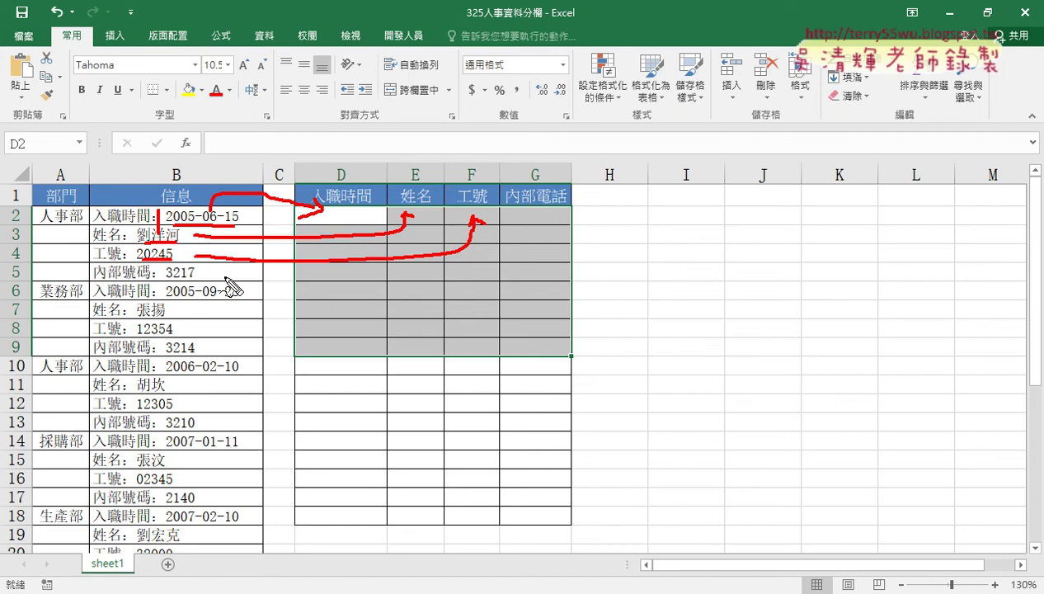
{"action": "mouse_move", "coordinate": [166, 278]}
{"action": "left_mouse_down"}
{"action": "mouse_move", "coordinate": [433, 285]}
{"action": "mouse_move", "coordinate": [561, 216]}
{"action": "mouse_move", "coordinate": [576, 219]}
{"action": "left_mouse_up"}
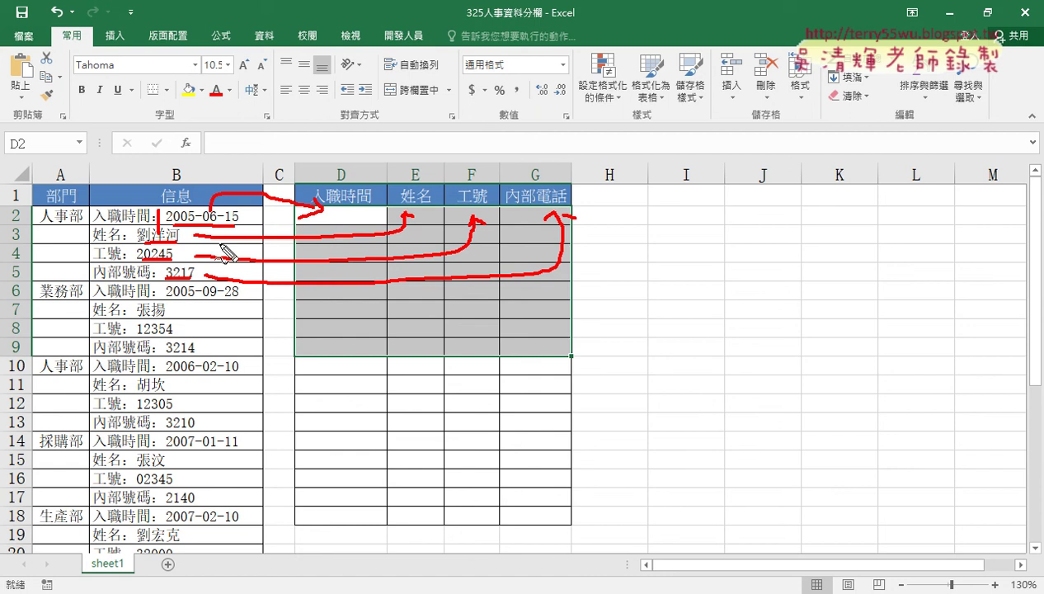
{"action": "key", "text": "Escape"}
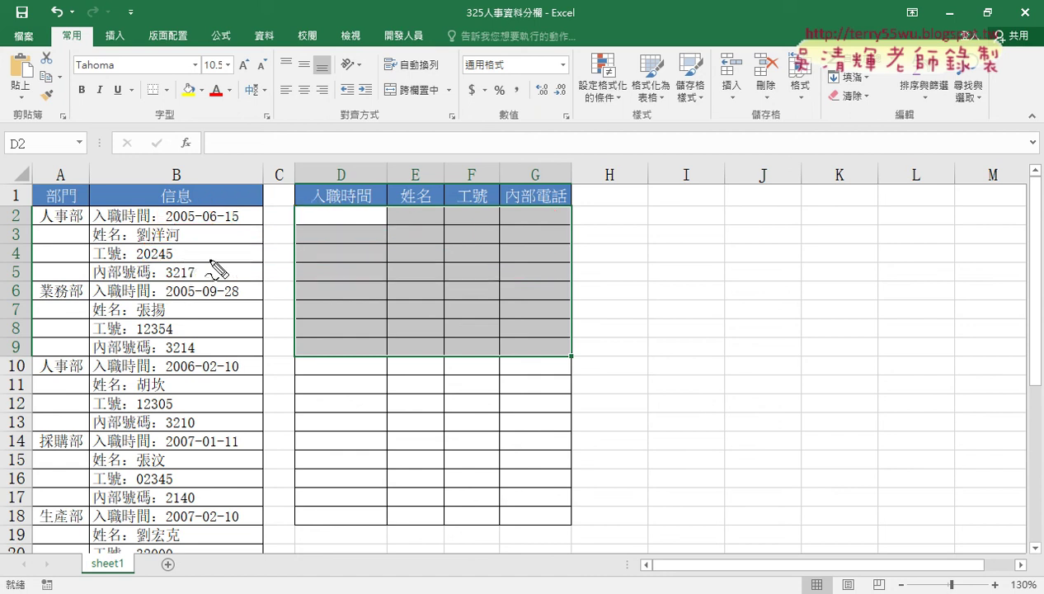
{"action": "mouse_move", "coordinate": [213, 272]}
{"action": "left_mouse_down"}
{"action": "mouse_move", "coordinate": [109, 275]}
{"action": "mouse_move", "coordinate": [218, 272]}
{"action": "left_mouse_up"}
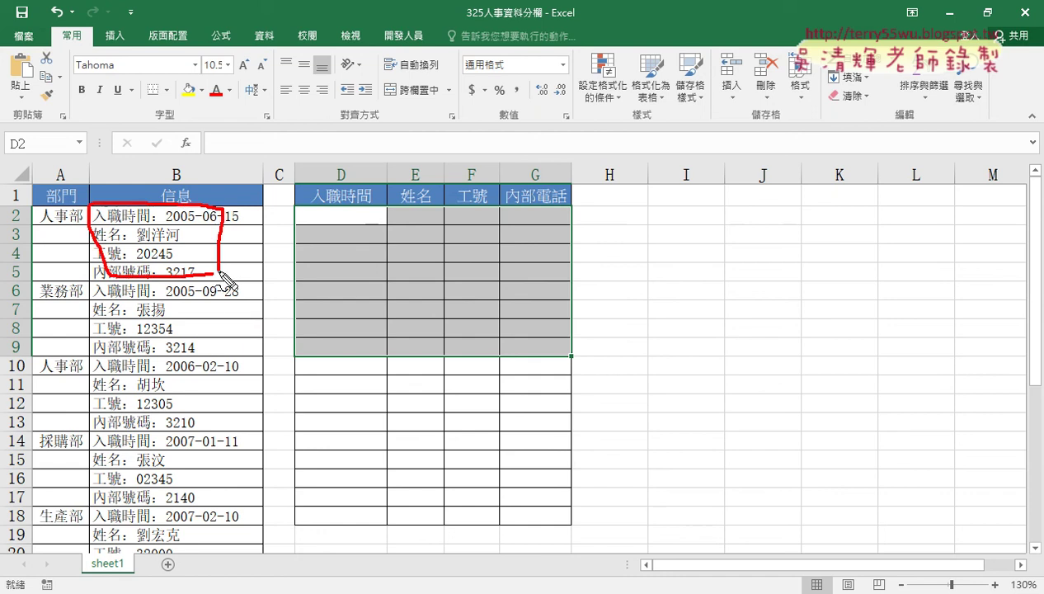
{"action": "mouse_move", "coordinate": [304, 217]}
{"action": "left_mouse_down"}
{"action": "mouse_move", "coordinate": [413, 218]}
{"action": "mouse_move", "coordinate": [407, 231]}
{"action": "mouse_move", "coordinate": [306, 233]}
{"action": "left_mouse_up"}
{"action": "left_click_drag", "start_coordinate": [93, 285], "coordinate": [80, 358]}
{"action": "mouse_move", "coordinate": [300, 223]}
{"action": "left_mouse_down"}
{"action": "mouse_move", "coordinate": [302, 244]}
{"action": "mouse_move", "coordinate": [564, 223]}
{"action": "mouse_move", "coordinate": [568, 245]}
{"action": "left_mouse_up"}
{"action": "left_click_drag", "start_coordinate": [305, 243], "coordinate": [566, 243]}
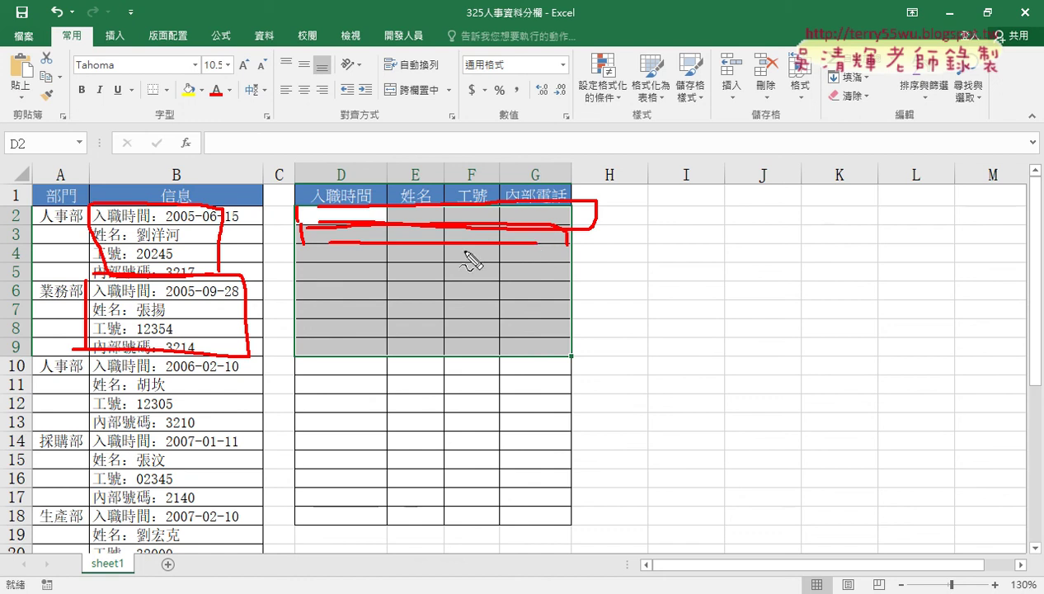
{"action": "left_click_drag", "start_coordinate": [160, 208], "coordinate": [159, 240]}
{"action": "left_click_drag", "start_coordinate": [123, 209], "coordinate": [141, 222]}
{"action": "left_click_drag", "start_coordinate": [140, 209], "coordinate": [124, 222]}
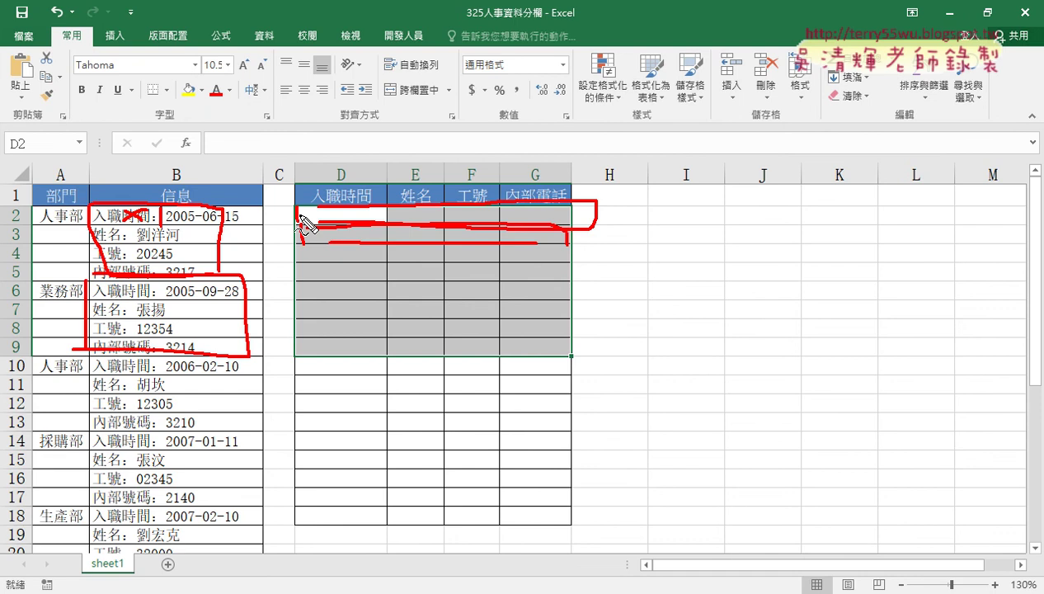
{"action": "key", "text": "Escape"}
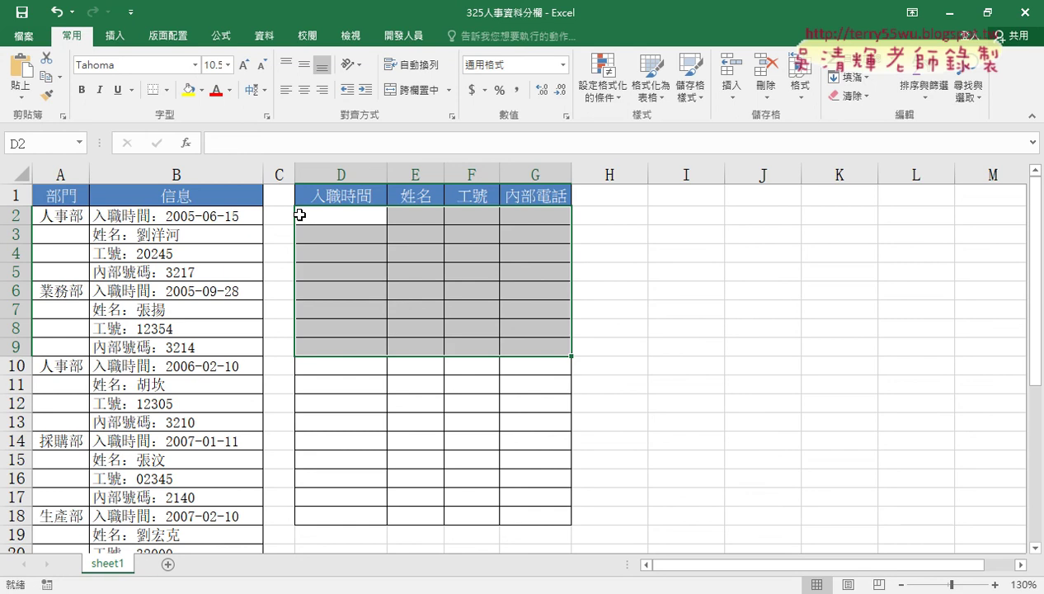
Step: For cell D2, choose INDEX from the 檢視與參照 function category in Insert Function
{"action": "left_click", "coordinate": [299, 215]}
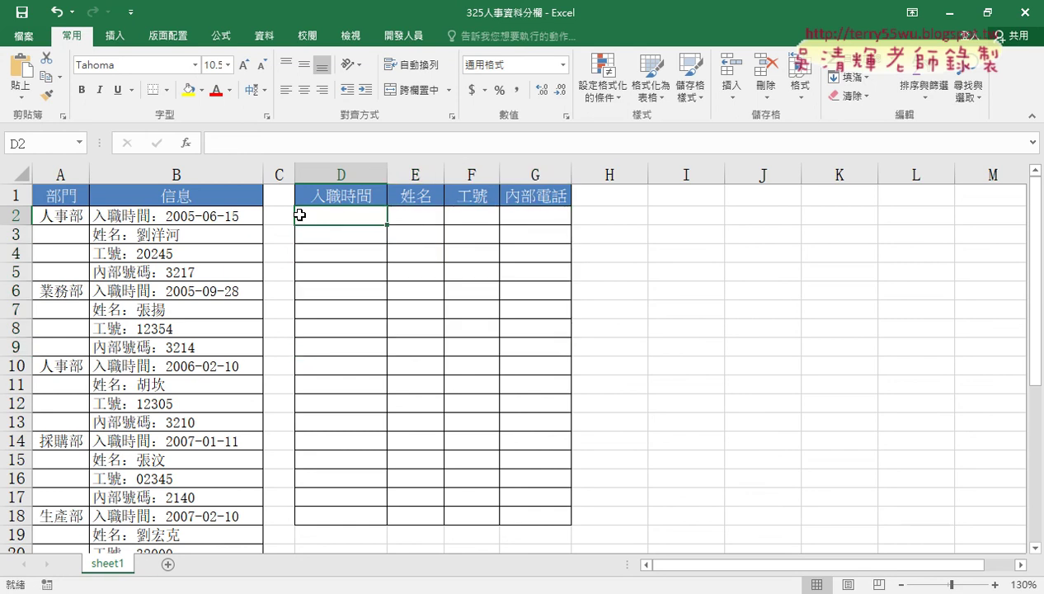
{"action": "left_click", "coordinate": [189, 144]}
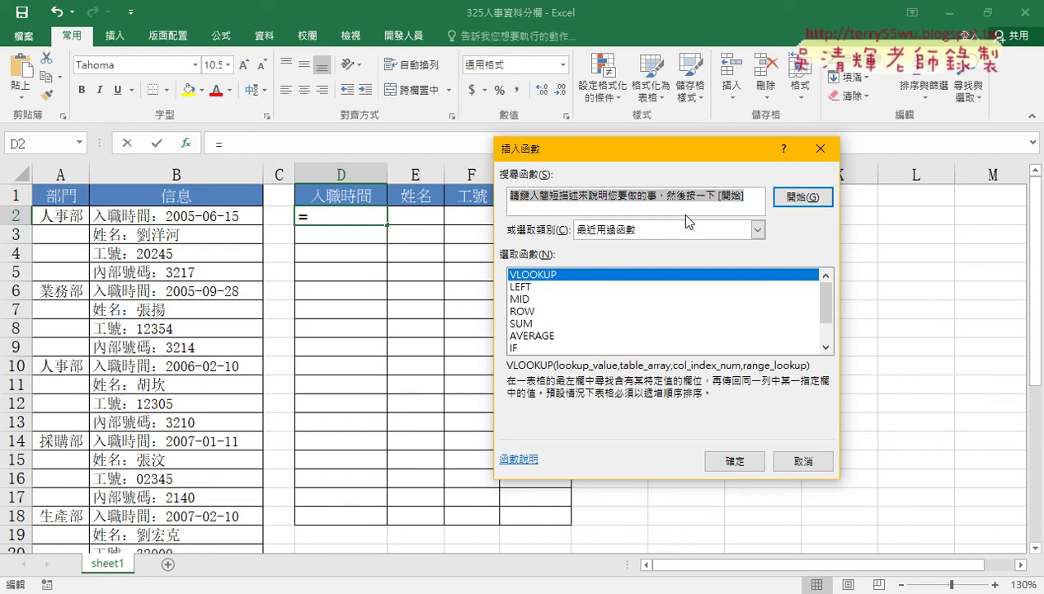
{"action": "left_click", "coordinate": [756, 230]}
{"action": "left_click", "coordinate": [686, 319]}
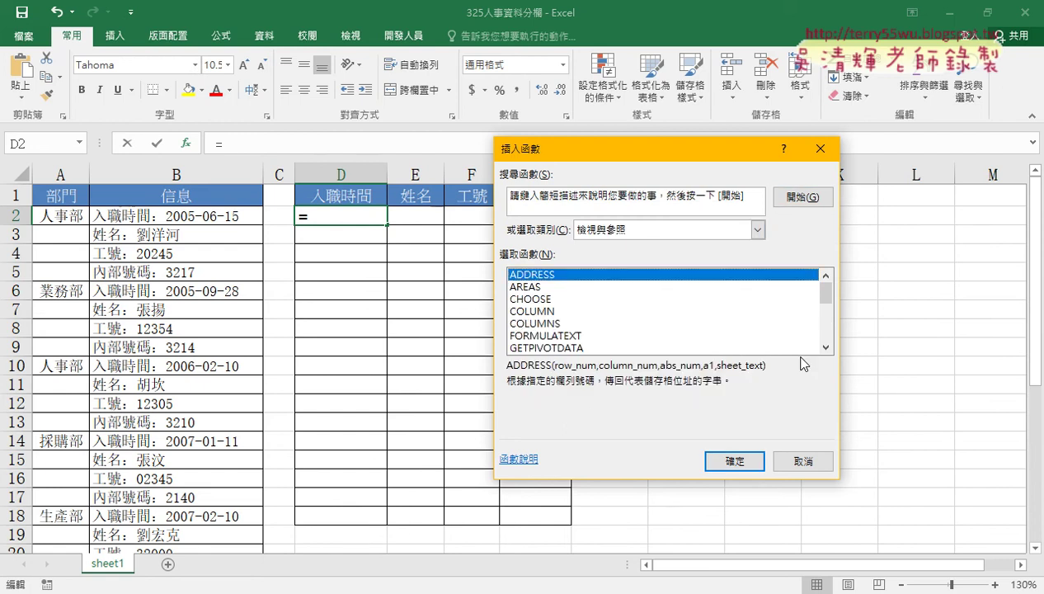
{"action": "left_click", "coordinate": [825, 347]}
{"action": "left_click", "coordinate": [826, 347]}
{"action": "left_click", "coordinate": [826, 347]}
{"action": "left_click", "coordinate": [825, 348]}
{"action": "left_click", "coordinate": [826, 347]}
{"action": "left_click", "coordinate": [826, 347]}
{"action": "left_click", "coordinate": [826, 348]}
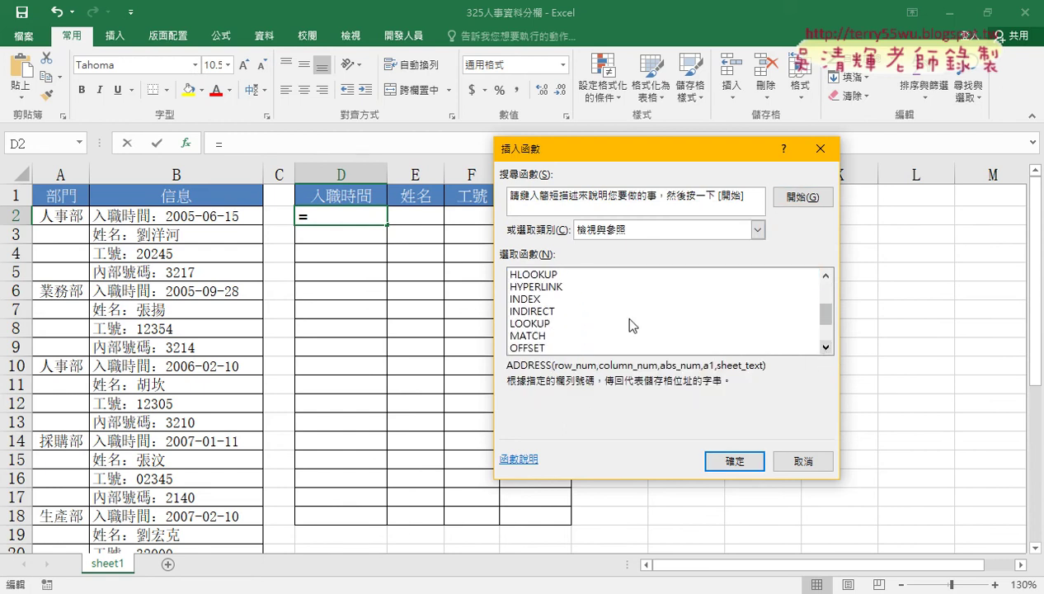
{"action": "left_click", "coordinate": [529, 299]}
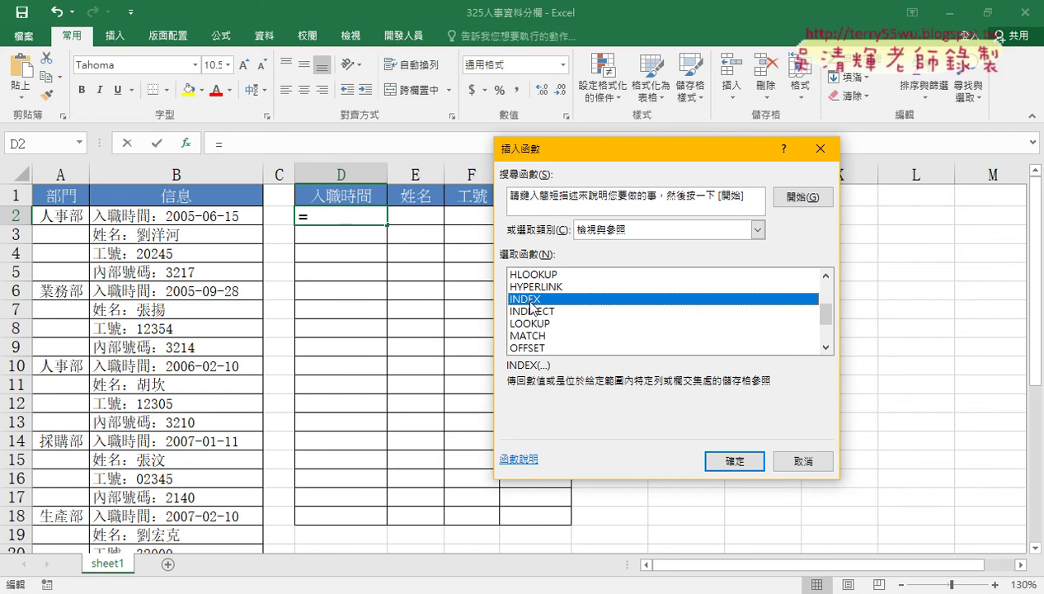
{"action": "left_click", "coordinate": [547, 338]}
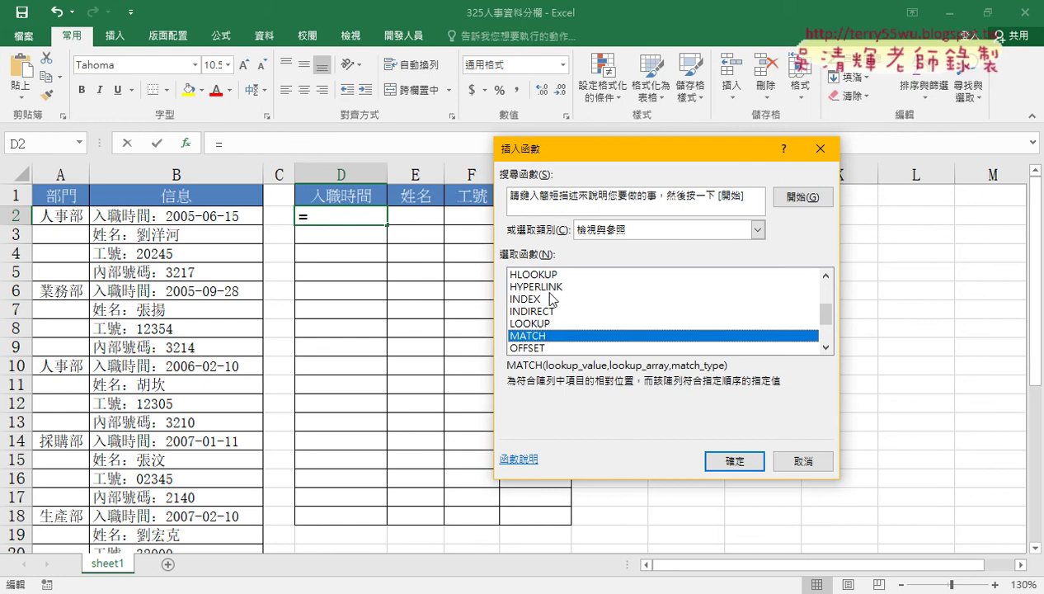
{"action": "left_click", "coordinate": [547, 300]}
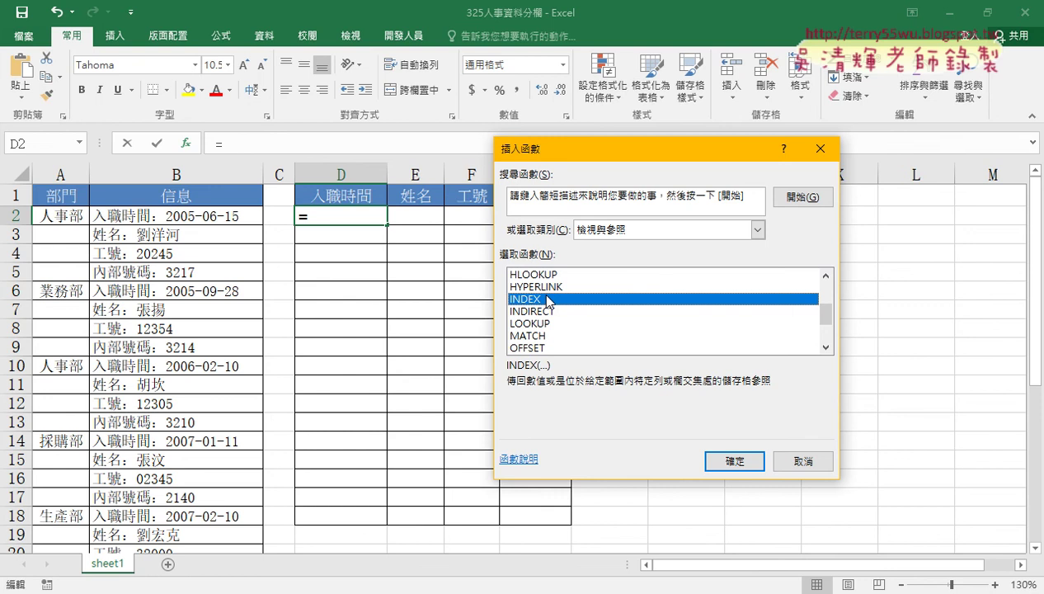
{"action": "left_click", "coordinate": [735, 462]}
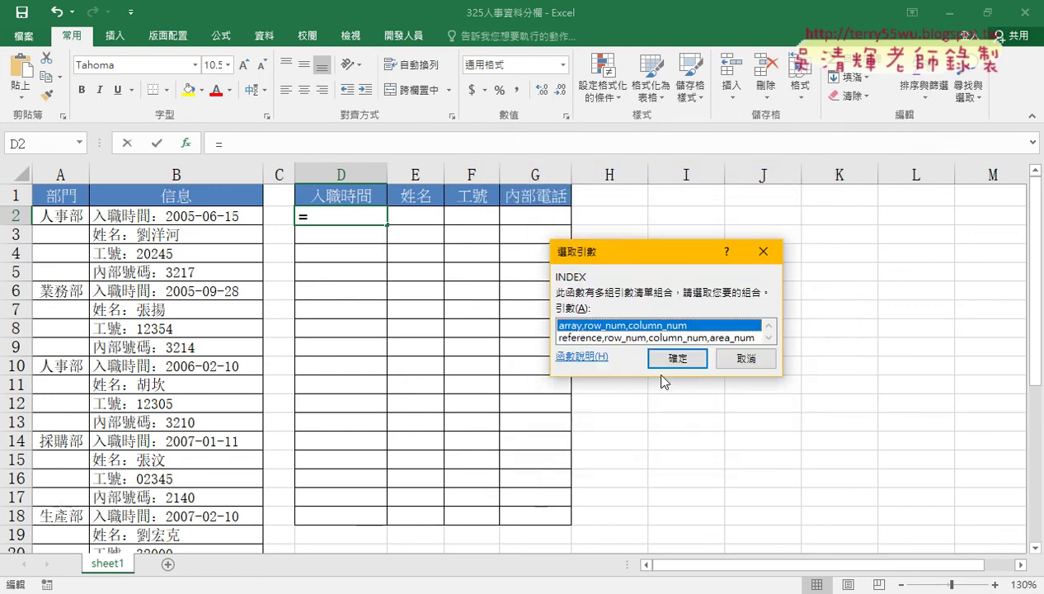
Step: Enter =INDEX(B2:B33,1,1) in D2 using the array form, with row 1 and column 1
{"action": "left_click", "coordinate": [675, 360]}
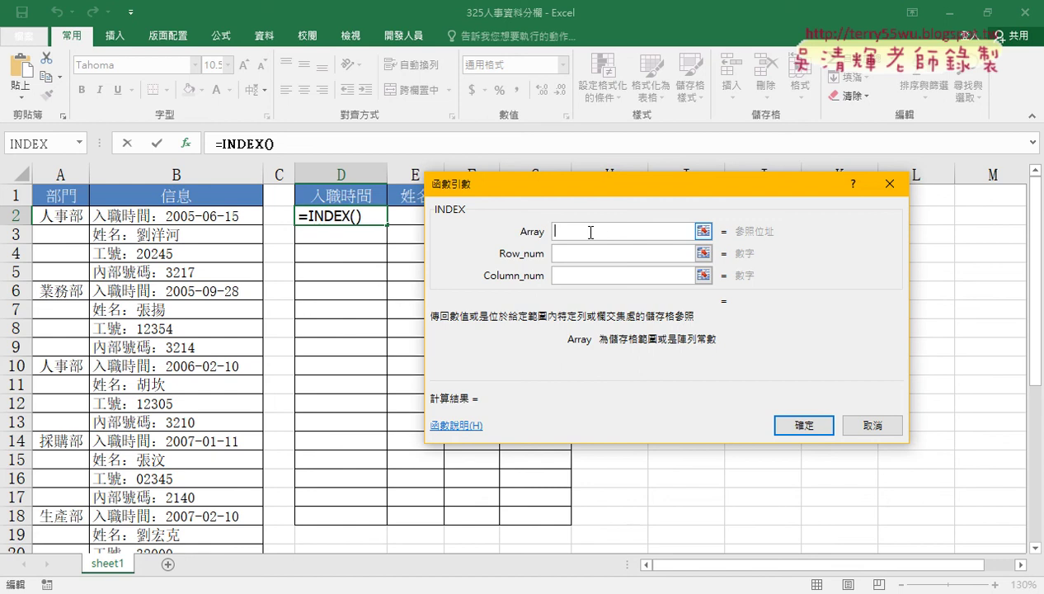
{"action": "left_click", "coordinate": [178, 220]}
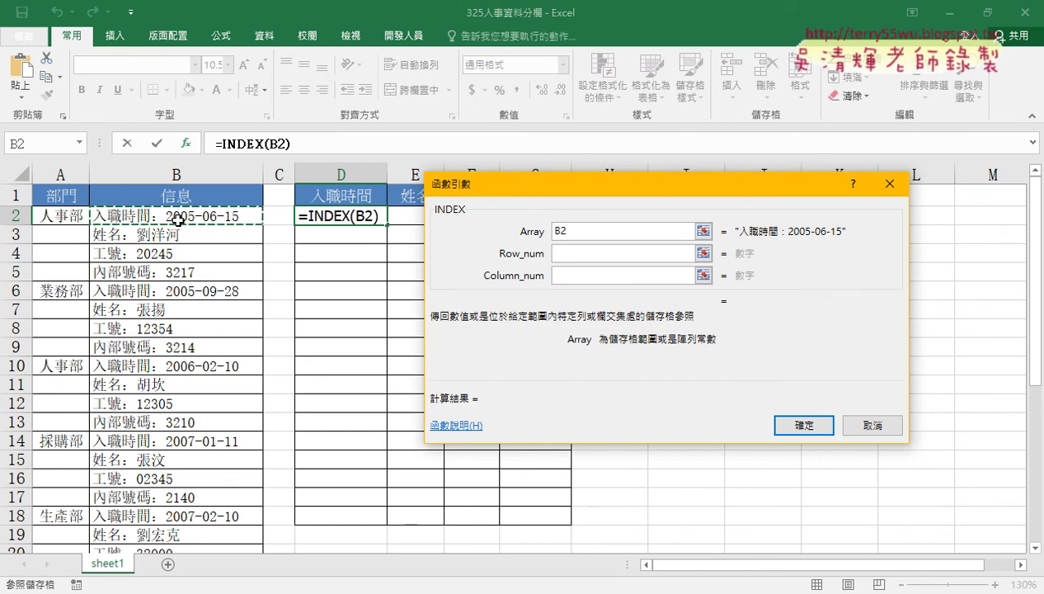
{"action": "key", "text": "ctrl+shift+Down"}
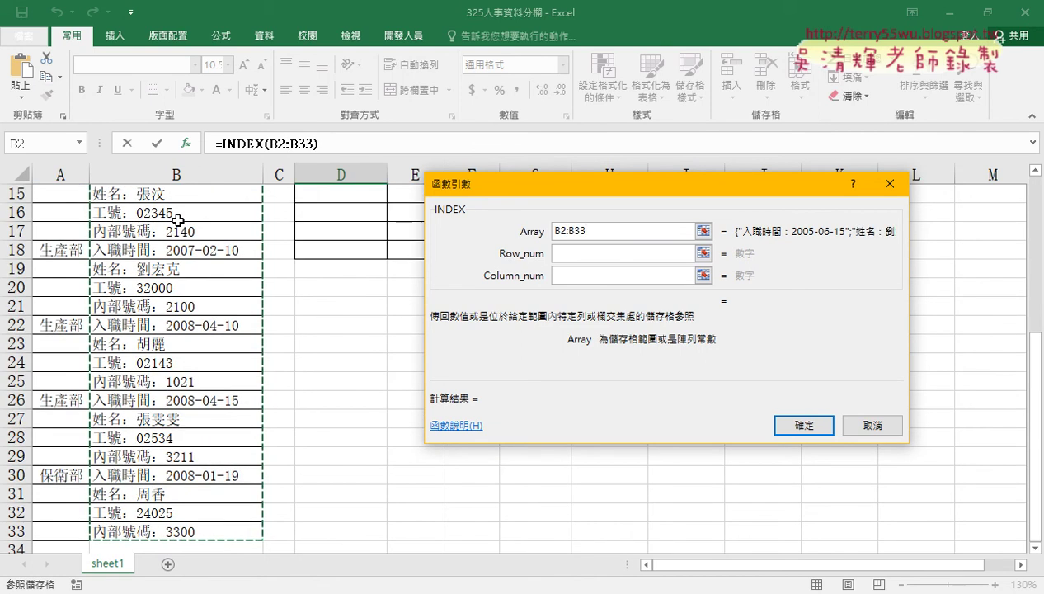
{"action": "scroll", "coordinate": [177, 221], "scroll_direction": "up", "scroll_amount": 5}
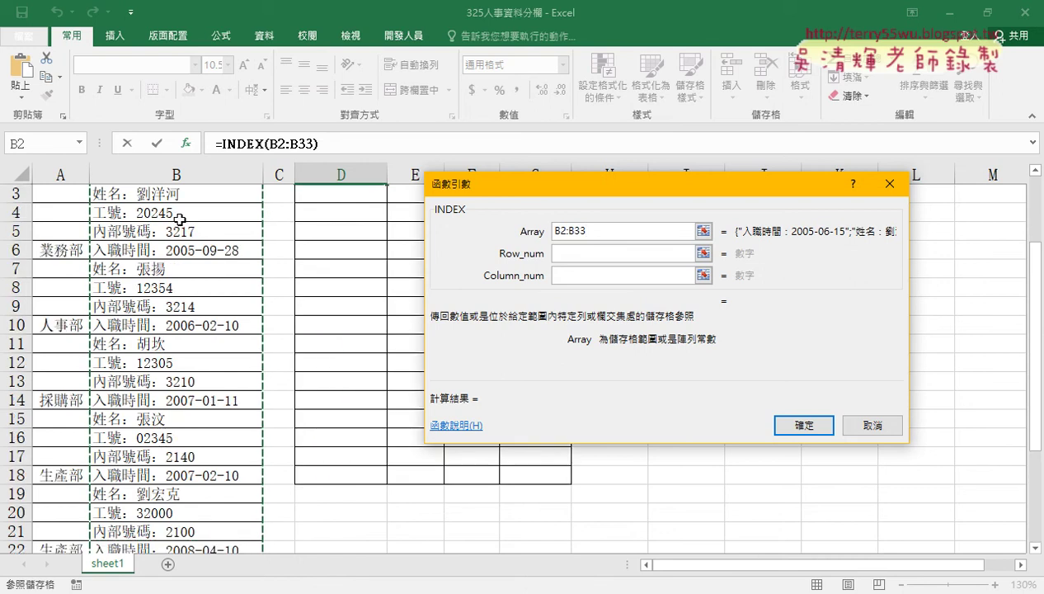
{"action": "left_click", "coordinate": [572, 255]}
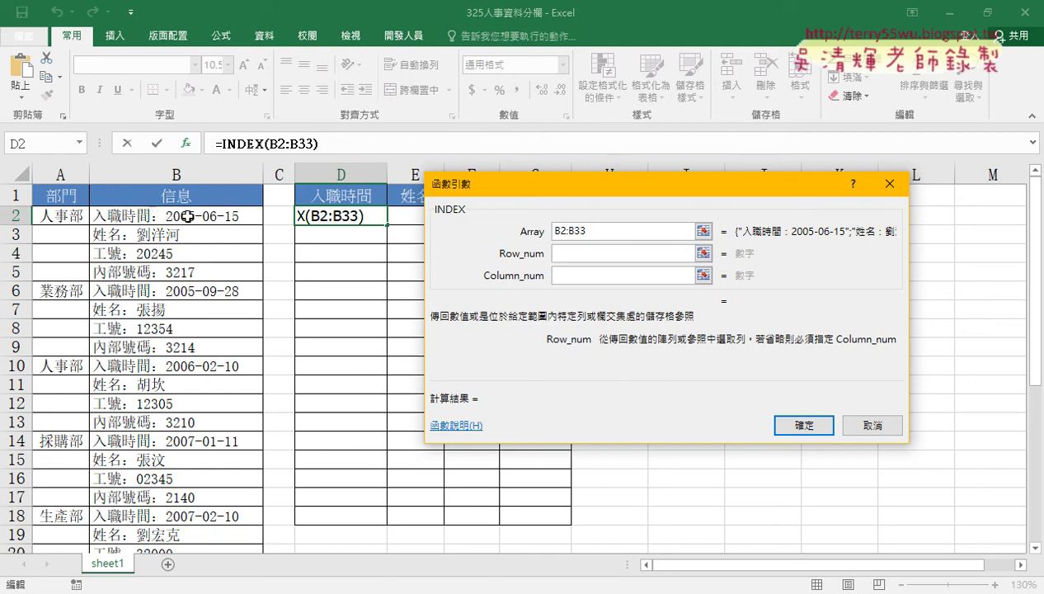
{"action": "type", "text": "1"}
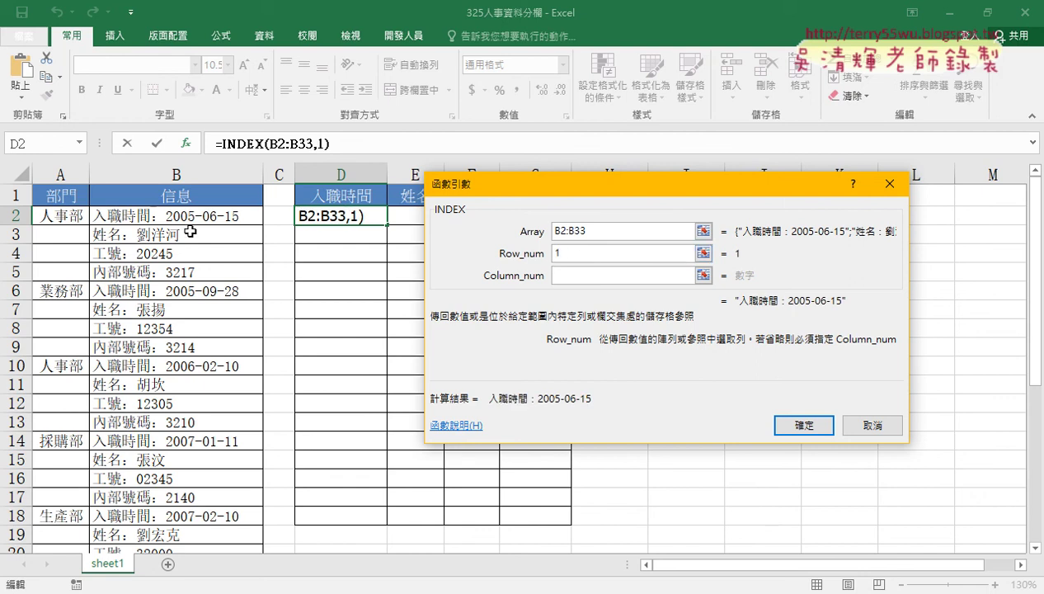
{"action": "left_click", "coordinate": [574, 273]}
{"action": "type", "text": "1"}
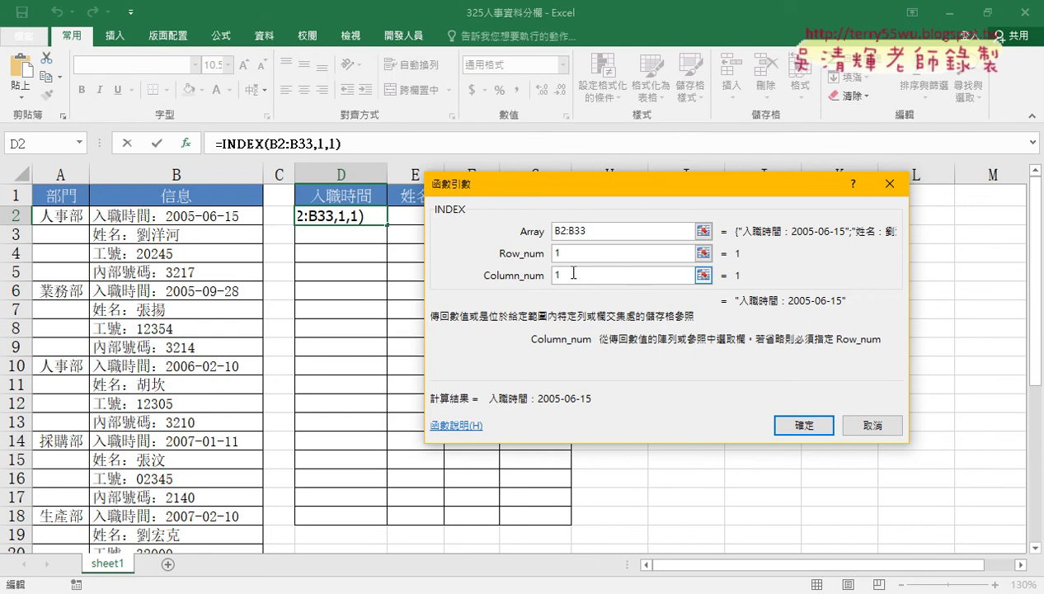
{"action": "left_click", "coordinate": [802, 425]}
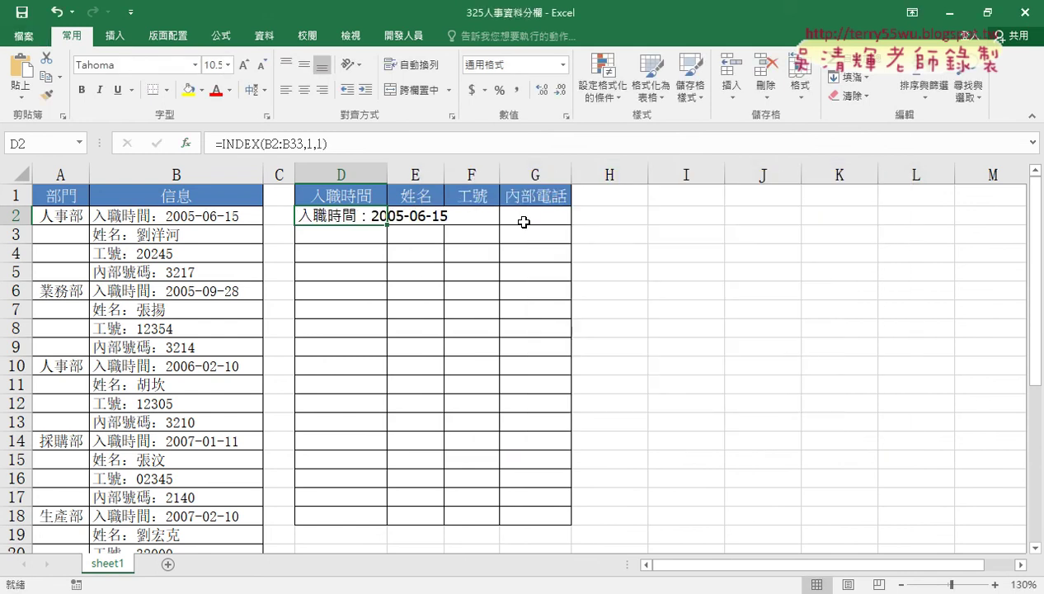
Step: Widen columns D and E and copy D2's INDEX formula text
{"action": "left_click_drag", "start_coordinate": [387, 174], "coordinate": [460, 175]}
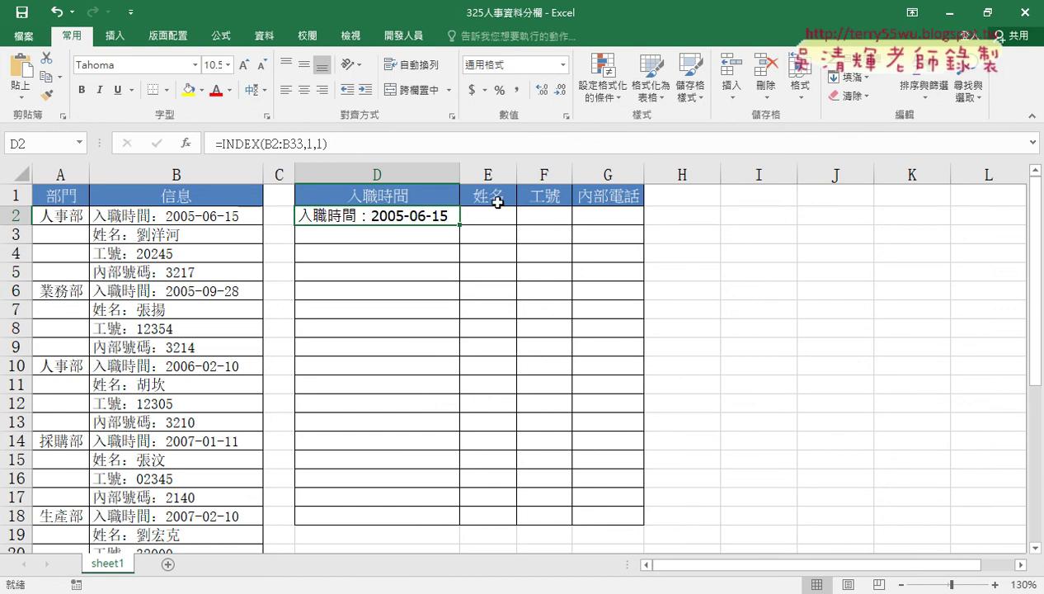
{"action": "left_click_drag", "start_coordinate": [517, 172], "coordinate": [589, 172]}
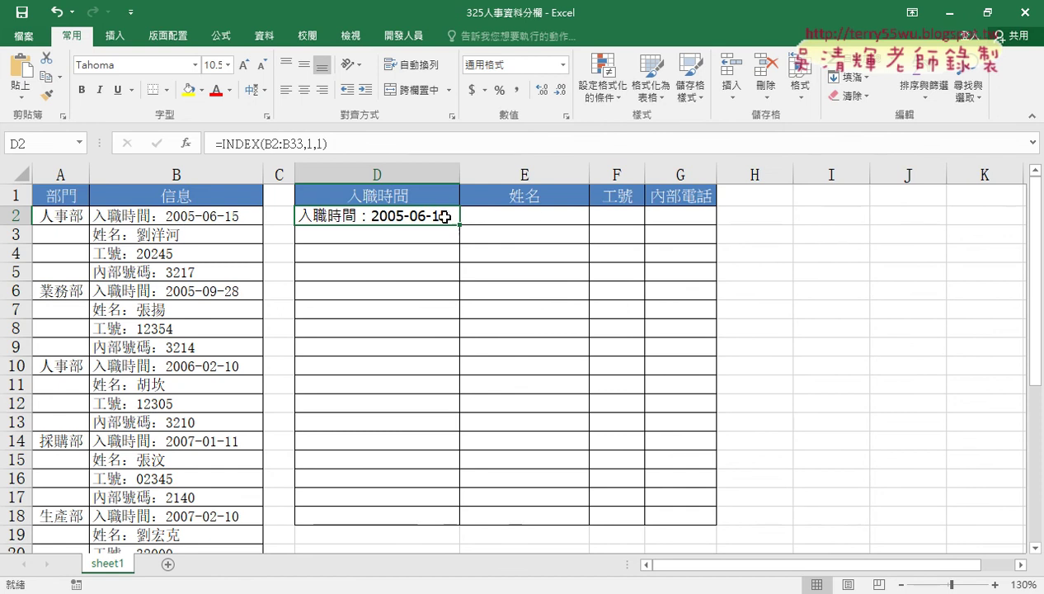
{"action": "left_click", "coordinate": [239, 145]}
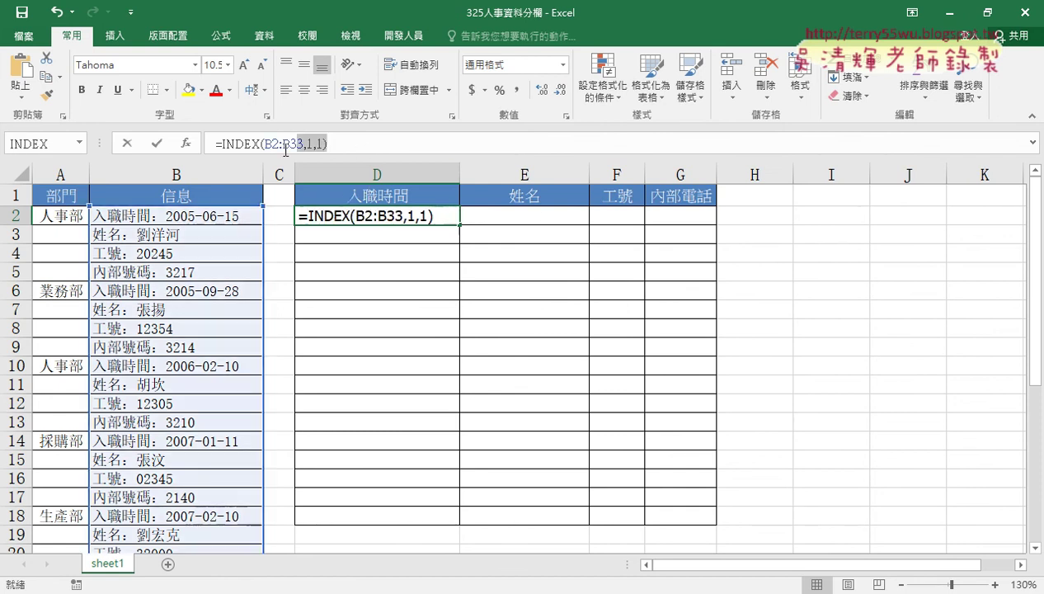
{"action": "right_click", "coordinate": [238, 151]}
{"action": "key", "text": "Escape"}
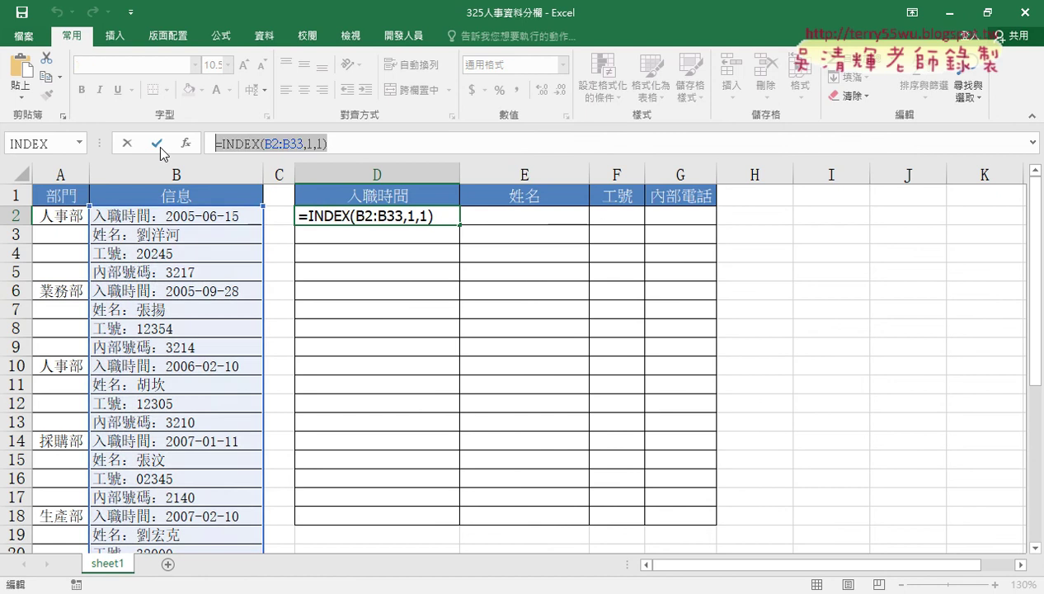
{"action": "left_click", "coordinate": [132, 145]}
Step: Paste the formula into E2 and change its Row_num to 2, giving =INDEX(B2:B33,2,1)
{"action": "left_click", "coordinate": [489, 212]}
{"action": "right_click", "coordinate": [491, 213]}
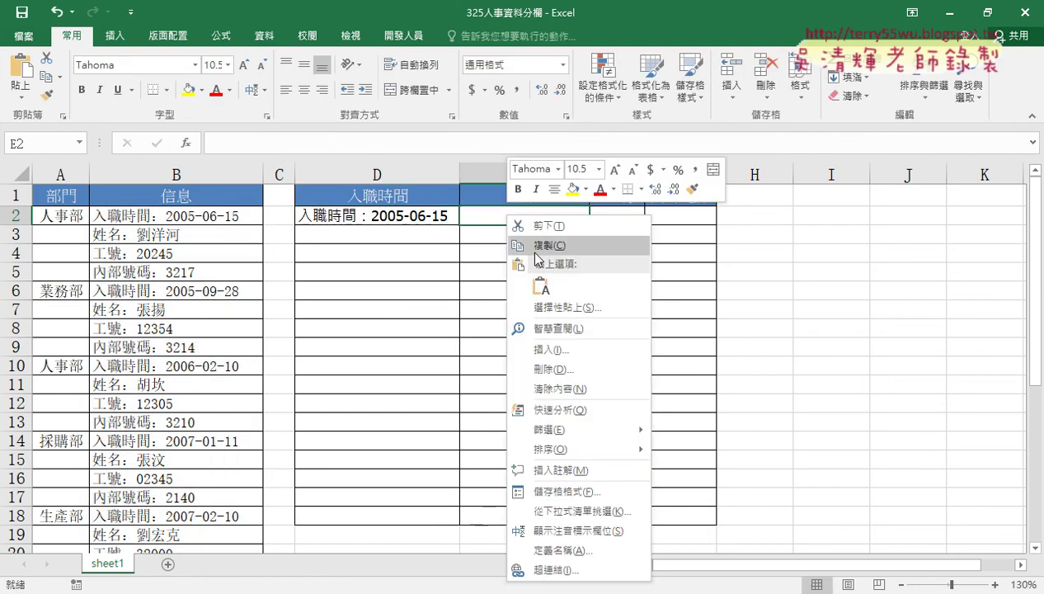
{"action": "left_click", "coordinate": [542, 285]}
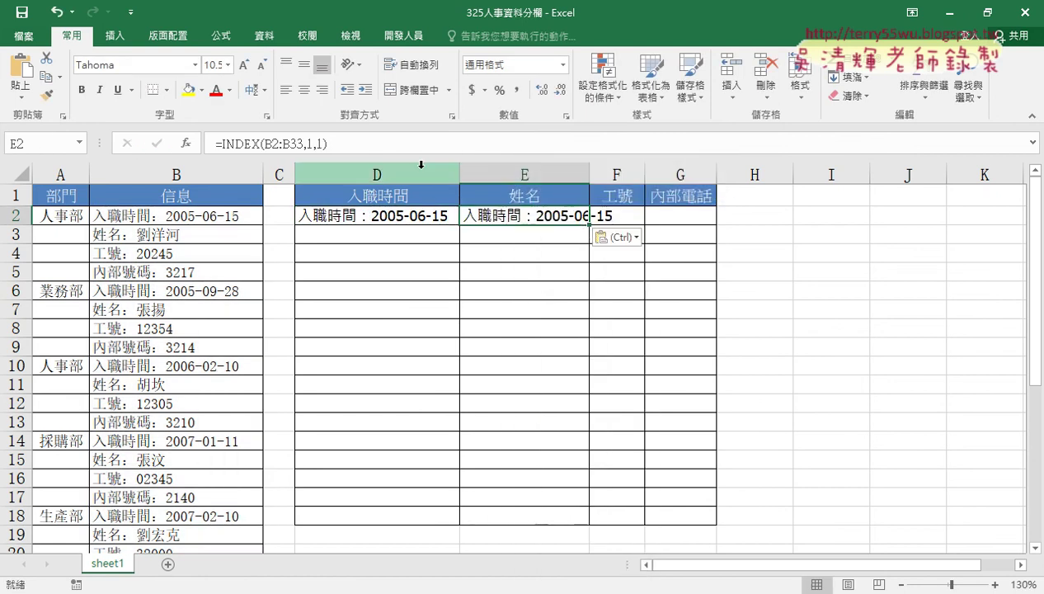
{"action": "left_click", "coordinate": [311, 145]}
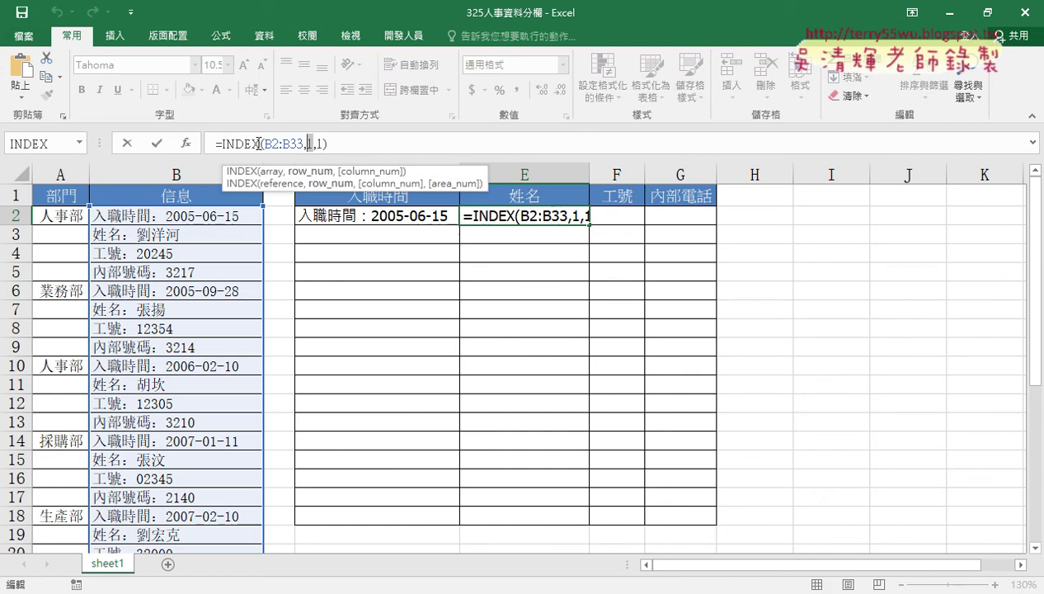
{"action": "left_click", "coordinate": [185, 145]}
{"action": "left_click", "coordinate": [676, 358]}
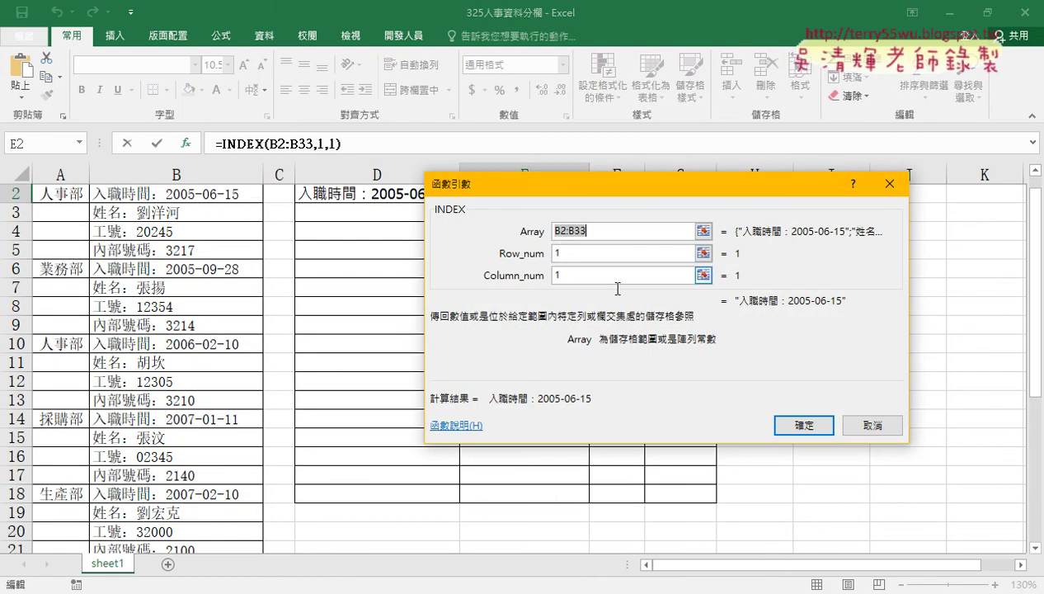
{"action": "key", "text": "Tab"}
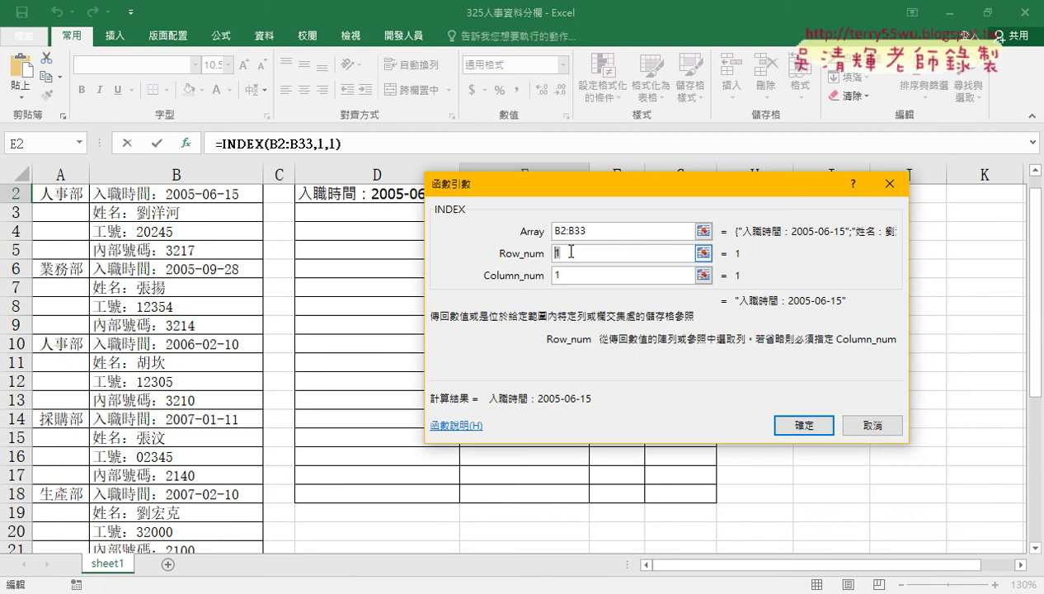
{"action": "type", "text": "2"}
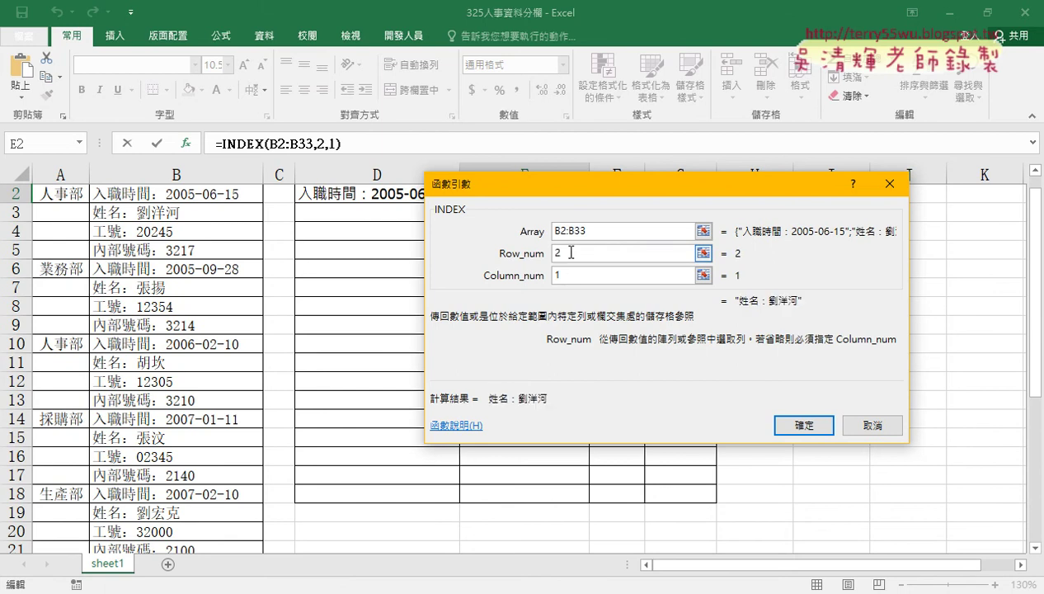
{"action": "left_click", "coordinate": [804, 426]}
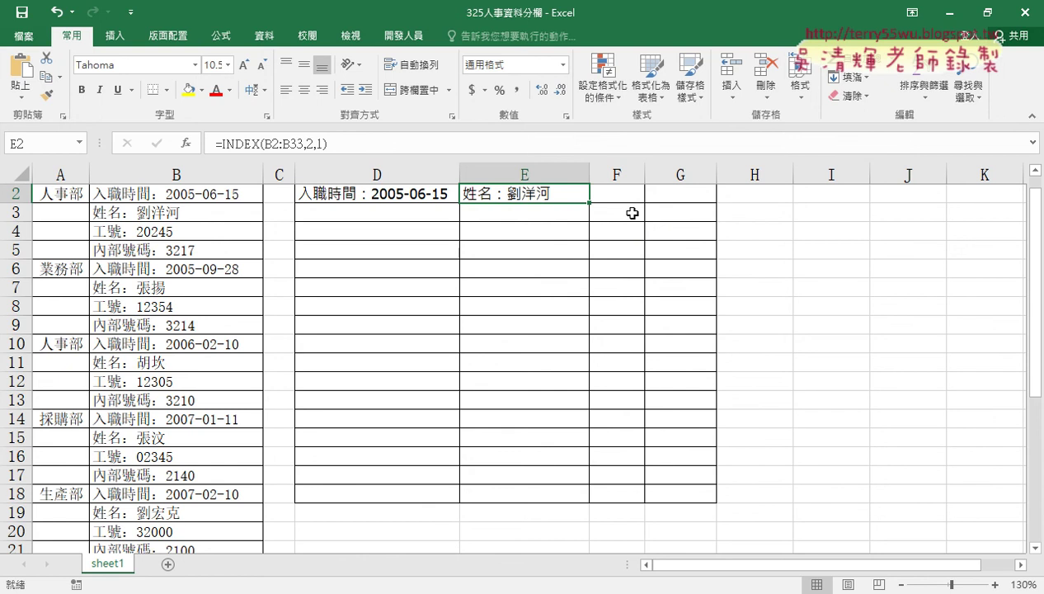
Step: Highlight E2's full formula in the formula bar
{"action": "scroll", "coordinate": [538, 215], "scroll_direction": "up", "scroll_amount": 1}
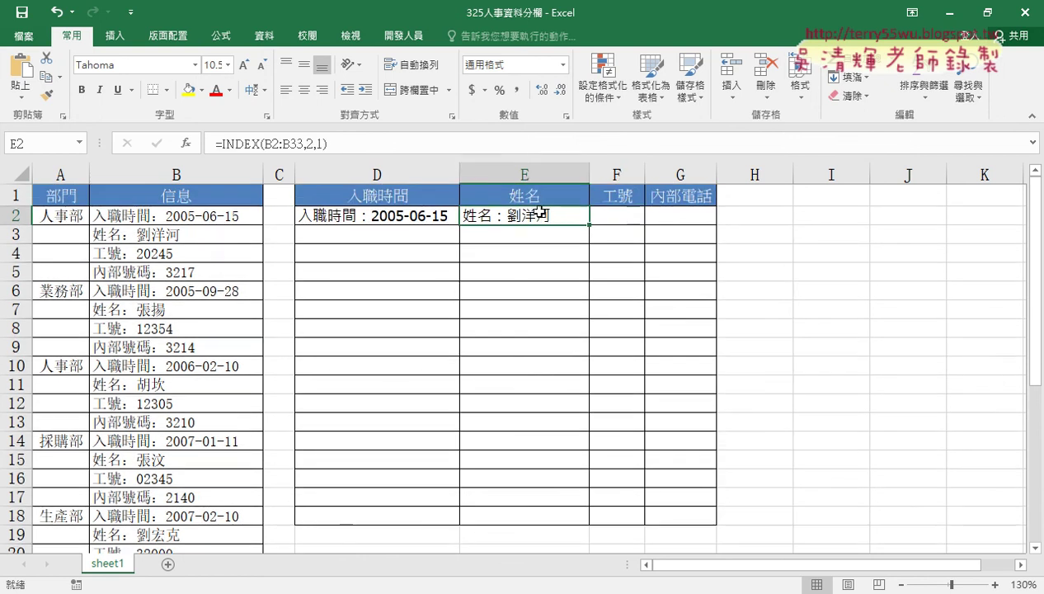
{"action": "left_click", "coordinate": [263, 144]}
{"action": "left_click_drag", "start_coordinate": [327, 144], "coordinate": [216, 143]}
{"action": "right_click", "coordinate": [249, 146]}
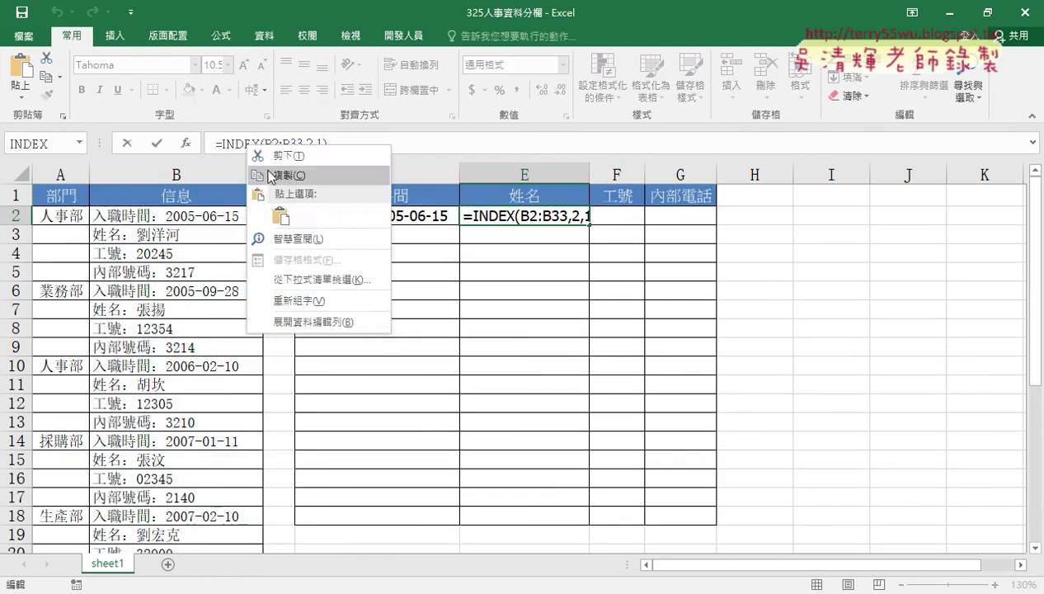
{"action": "left_click", "coordinate": [282, 175]}
{"action": "left_click", "coordinate": [128, 143]}
{"action": "left_click", "coordinate": [617, 216]}
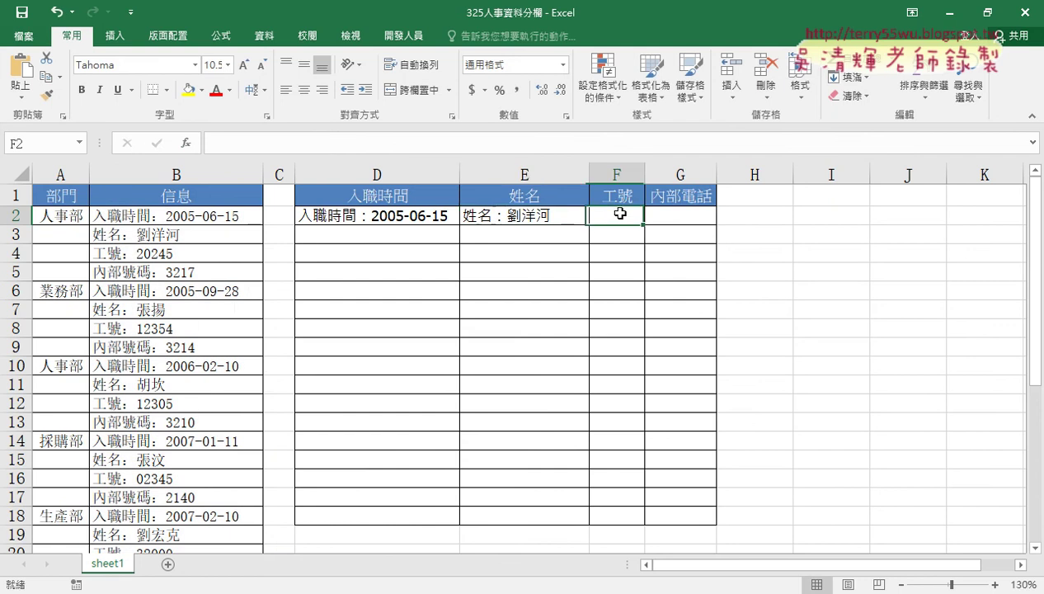
{"action": "left_click", "coordinate": [400, 142]}
{"action": "right_click", "coordinate": [400, 143]}
{"action": "left_click", "coordinate": [456, 191]}
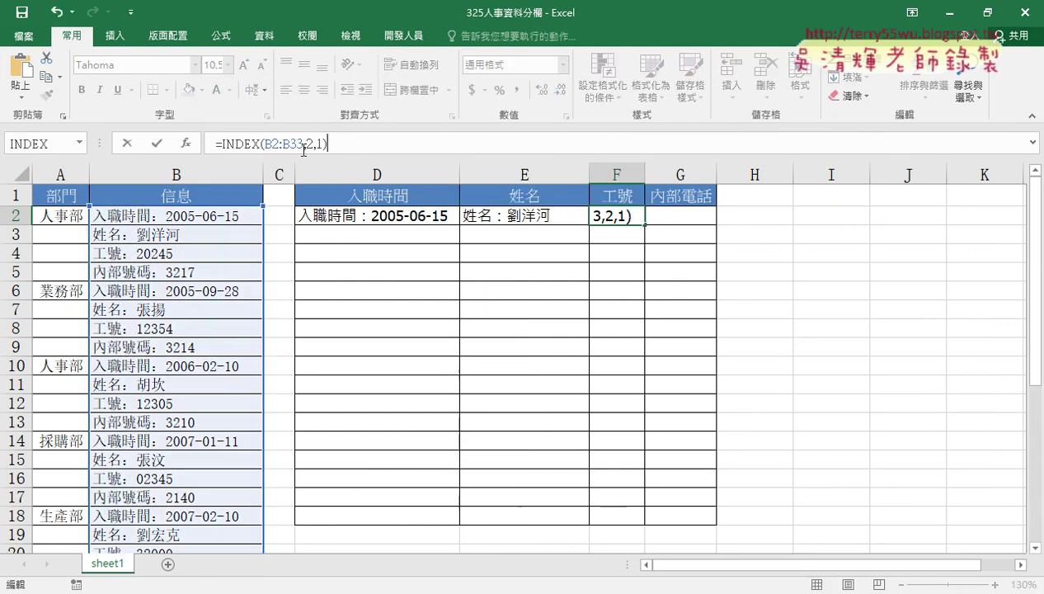
{"action": "left_click", "coordinate": [311, 144]}
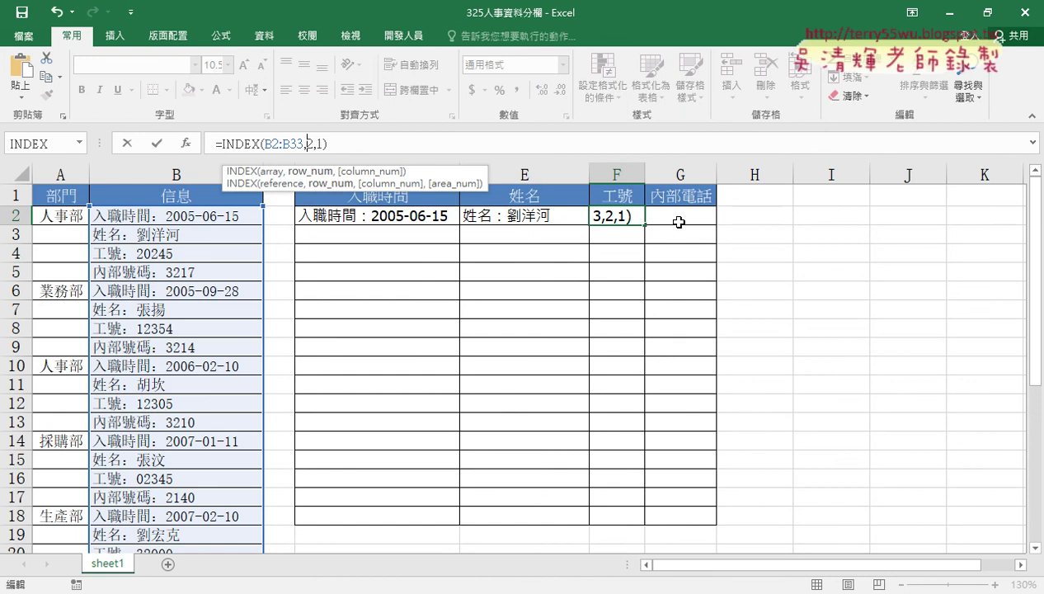
{"action": "key", "text": "Delete"}
{"action": "type", "text": "3"}
{"action": "left_click", "coordinate": [245, 143]}
{"action": "left_click", "coordinate": [188, 145]}
{"action": "left_click", "coordinate": [609, 357]}
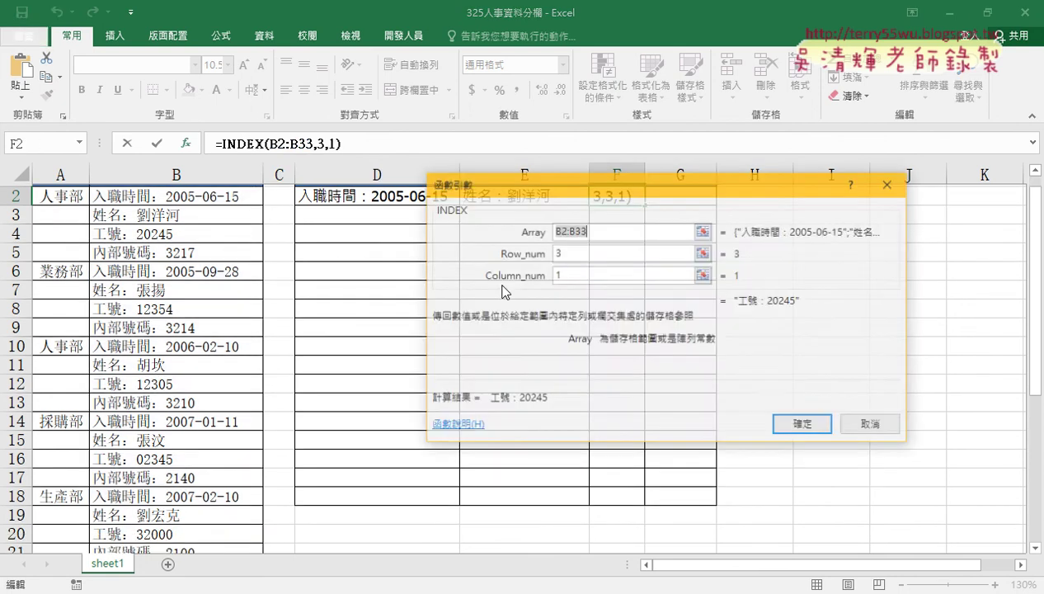
{"action": "left_click", "coordinate": [580, 255]}
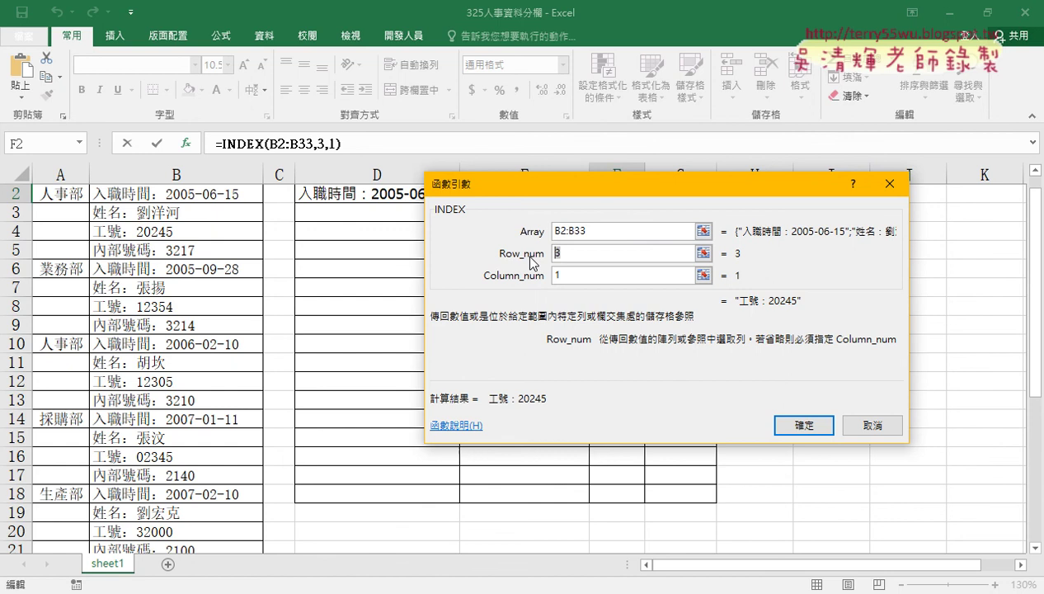
{"action": "key", "text": "Escape"}
{"action": "scroll", "coordinate": [488, 245], "scroll_direction": "up", "scroll_amount": 1}
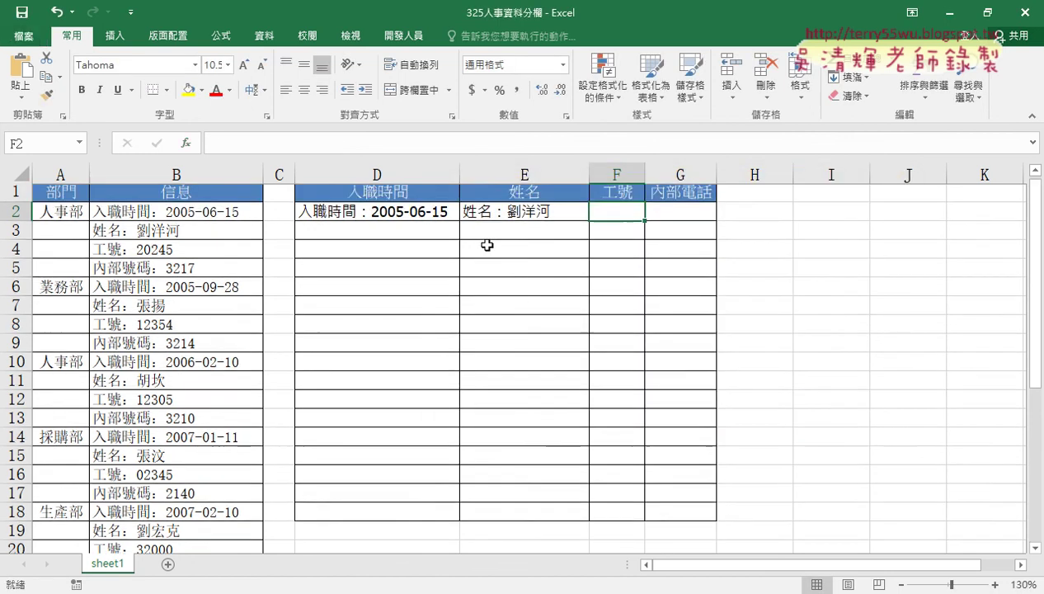
{"action": "left_click_drag", "start_coordinate": [385, 213], "coordinate": [515, 216]}
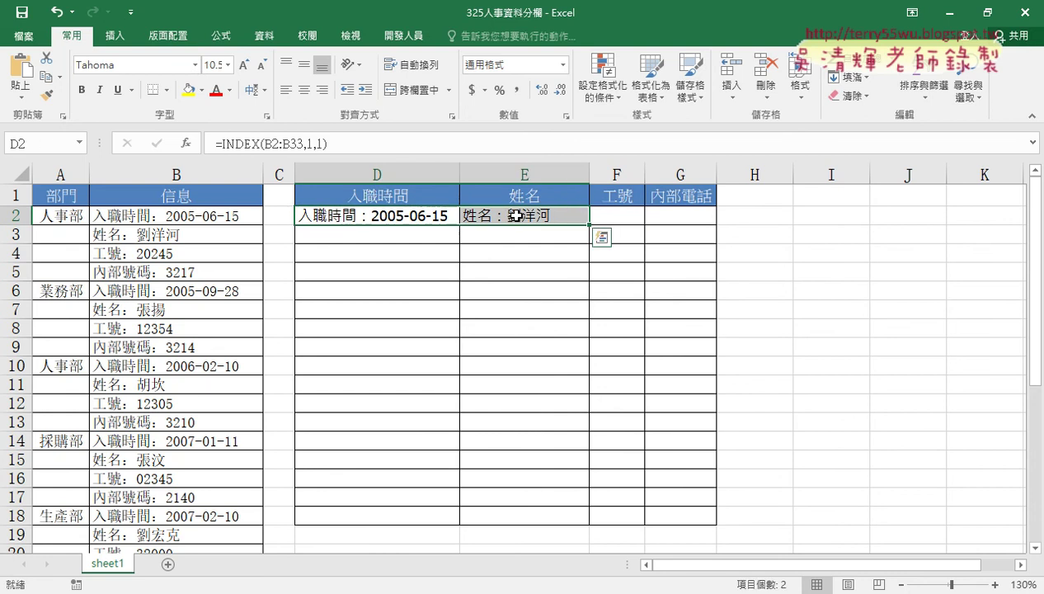
Step: Clear D2:E2 and insert =COLUMN() with no argument in D2, returning 4
{"action": "key", "text": "Delete"}
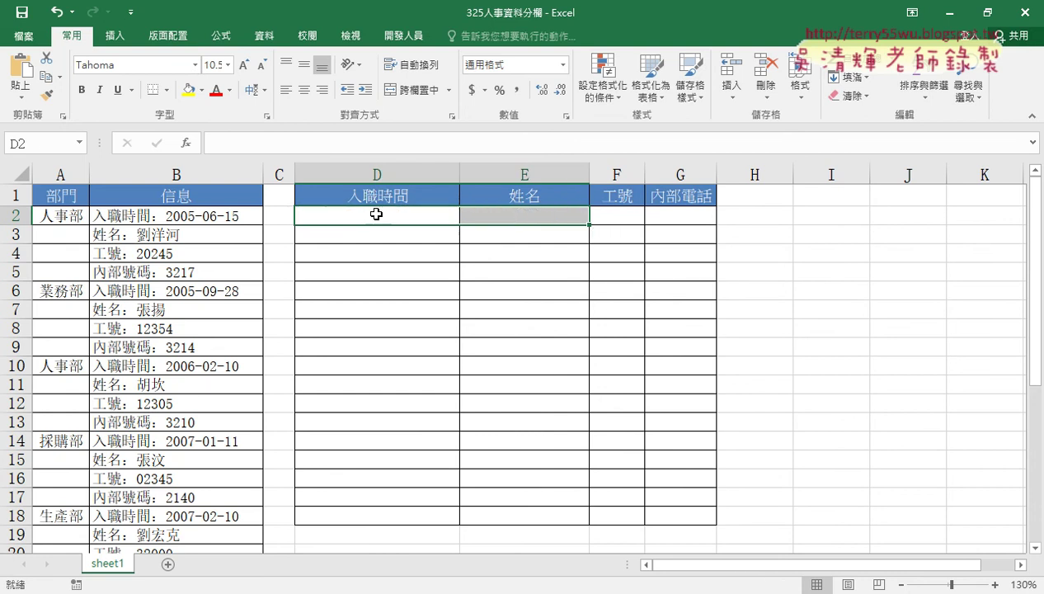
{"action": "left_click", "coordinate": [376, 214]}
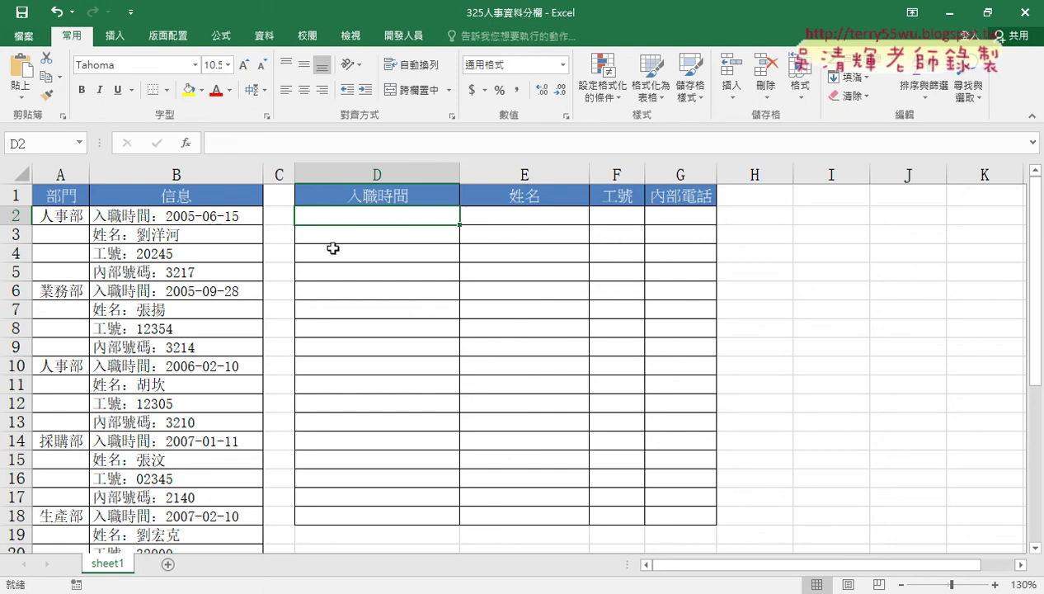
{"action": "left_click", "coordinate": [188, 146]}
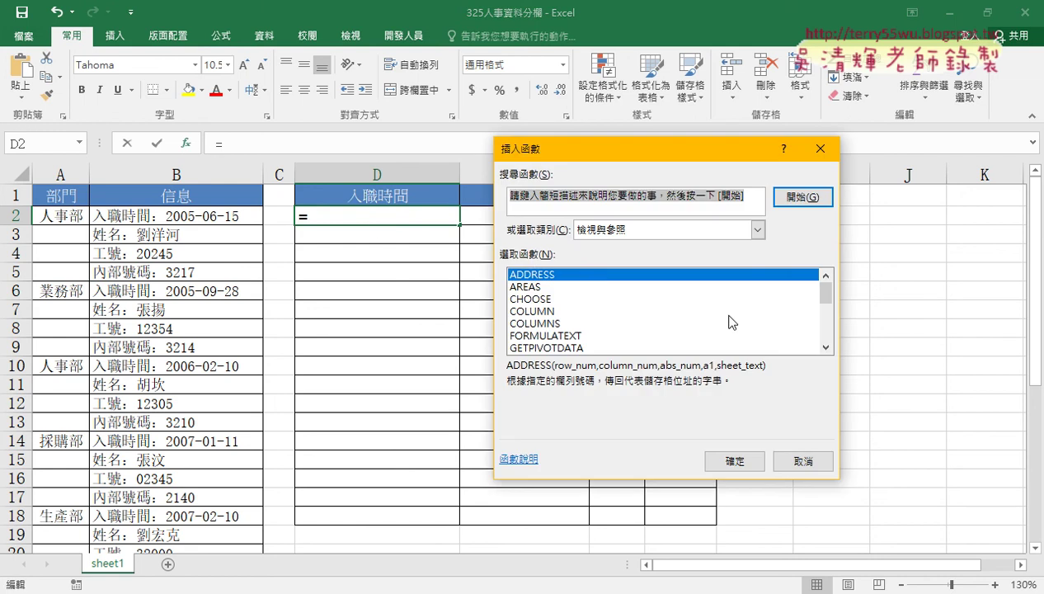
{"action": "left_click", "coordinate": [826, 347]}
{"action": "left_click", "coordinate": [826, 347]}
{"action": "left_click", "coordinate": [826, 347]}
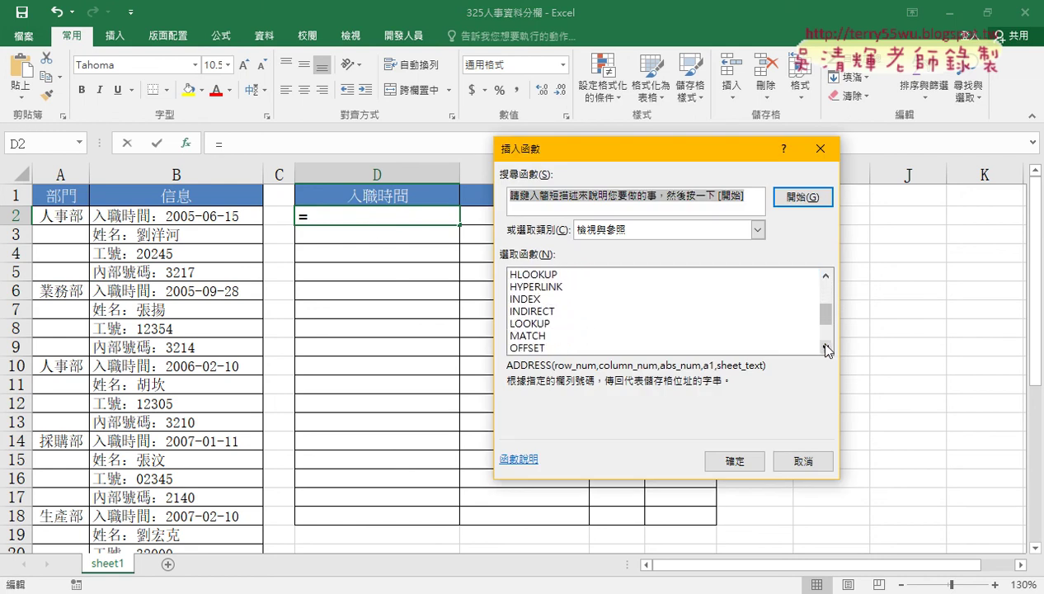
{"action": "left_click", "coordinate": [825, 347]}
{"action": "left_click", "coordinate": [826, 348]}
{"action": "left_click", "coordinate": [826, 347]}
{"action": "left_click", "coordinate": [826, 348]}
{"action": "left_click", "coordinate": [531, 313]}
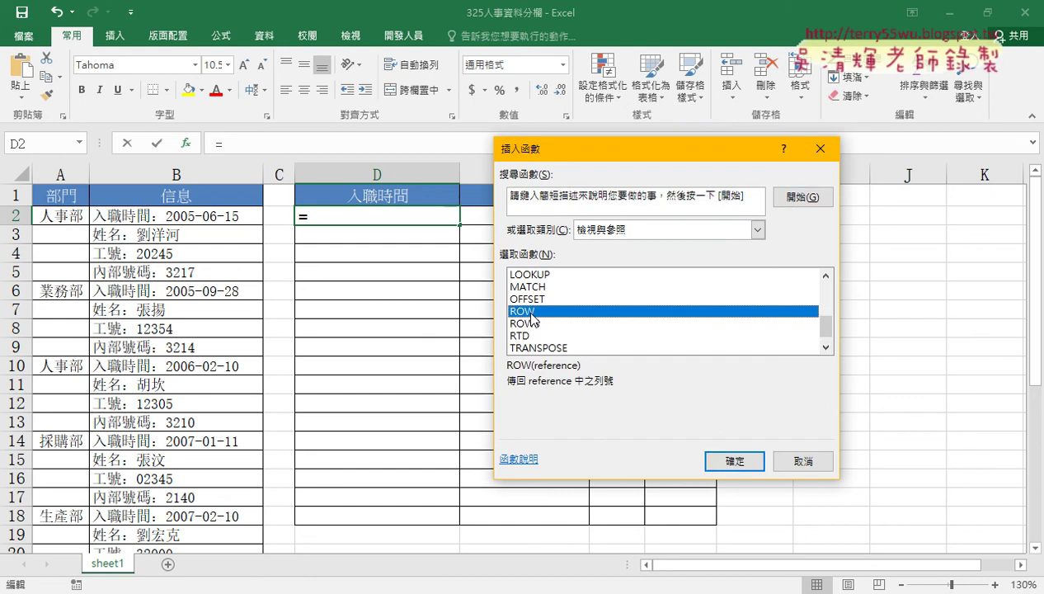
{"action": "scroll", "coordinate": [536, 324], "scroll_direction": "up", "scroll_amount": 3}
{"action": "left_click", "coordinate": [543, 287]}
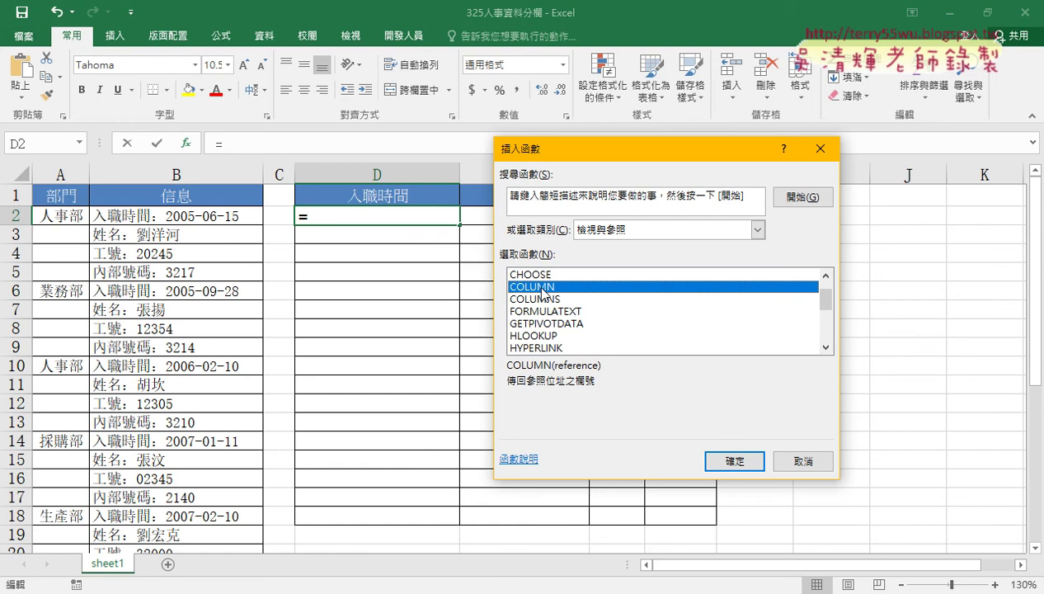
{"action": "left_click", "coordinate": [734, 461]}
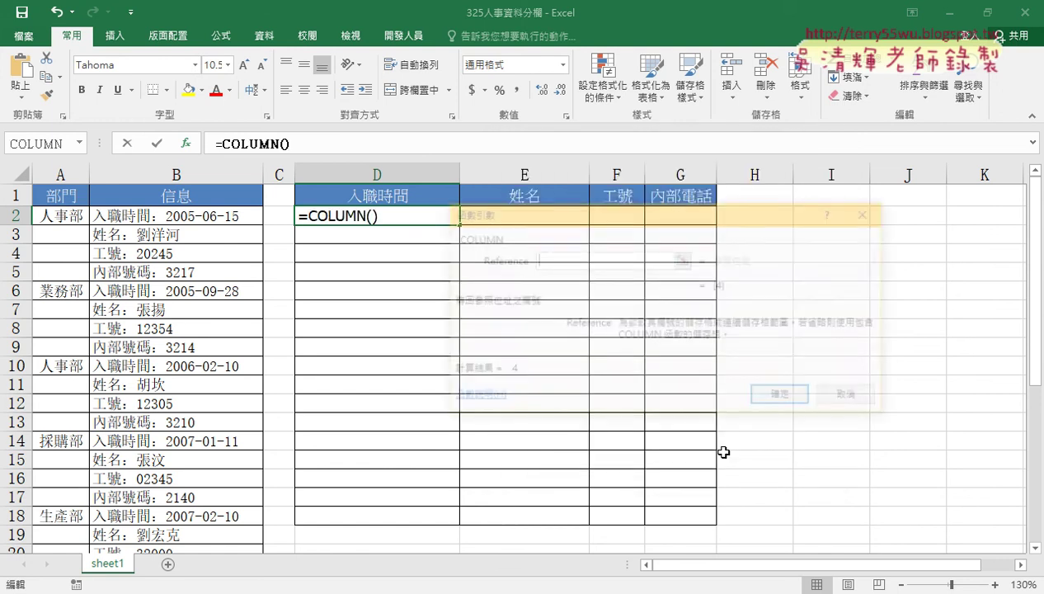
{"action": "left_click", "coordinate": [786, 398]}
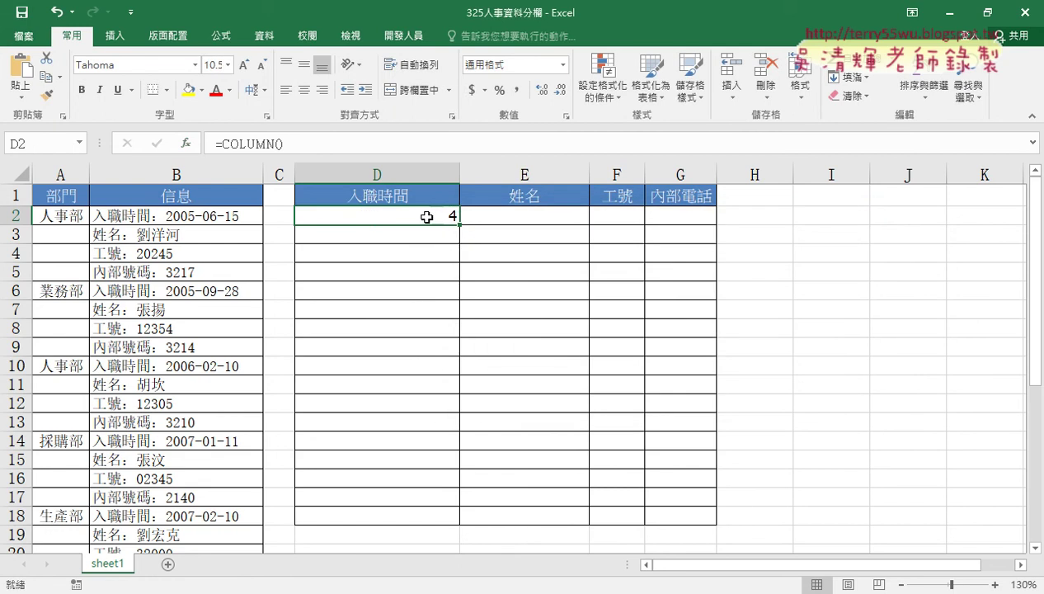
Step: Change D2 to =COLUMN()-3 and fill it across and down through D2:G9
{"action": "left_click_drag", "start_coordinate": [459, 224], "coordinate": [693, 219]}
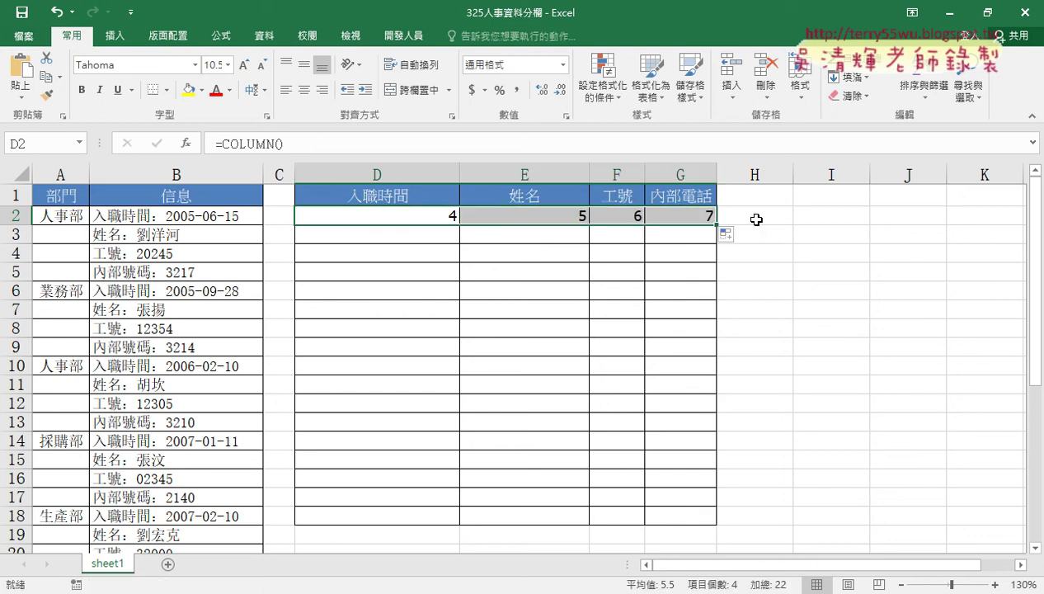
{"action": "left_click", "coordinate": [354, 215]}
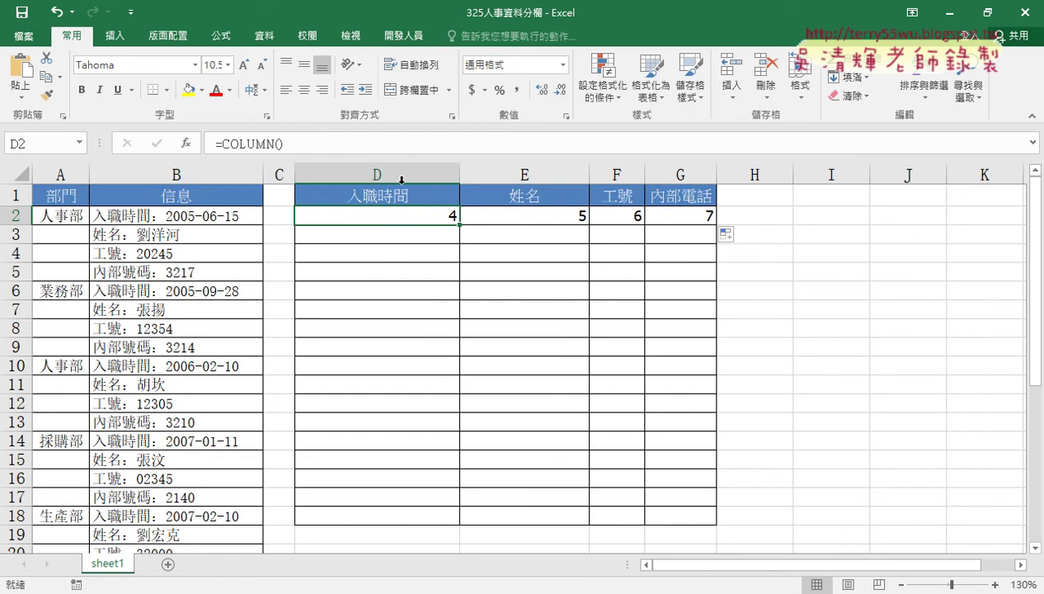
{"action": "left_click", "coordinate": [322, 142]}
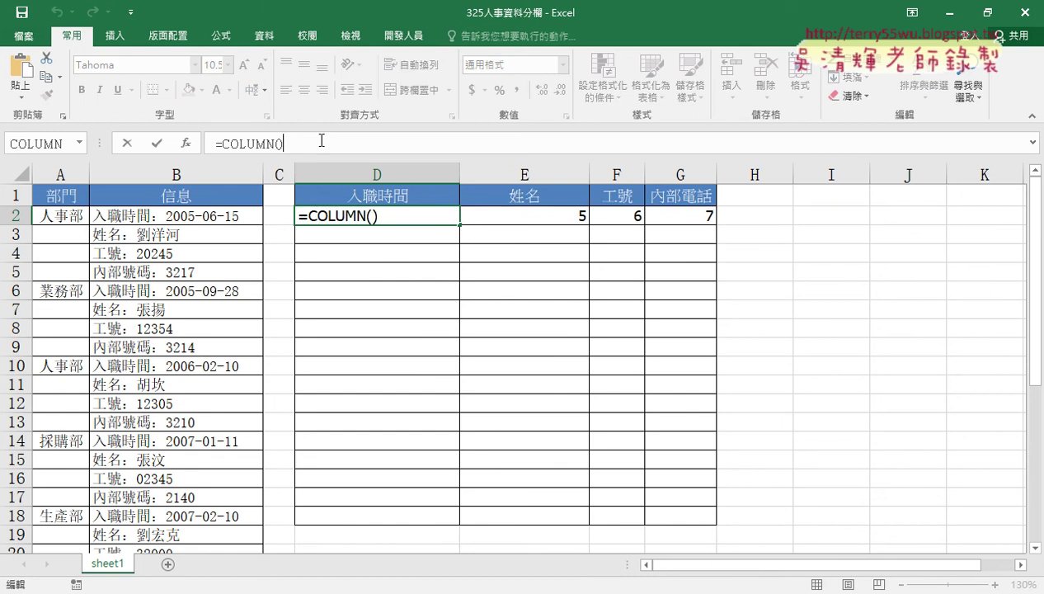
{"action": "type", "text": "-3"}
{"action": "key", "text": "Return"}
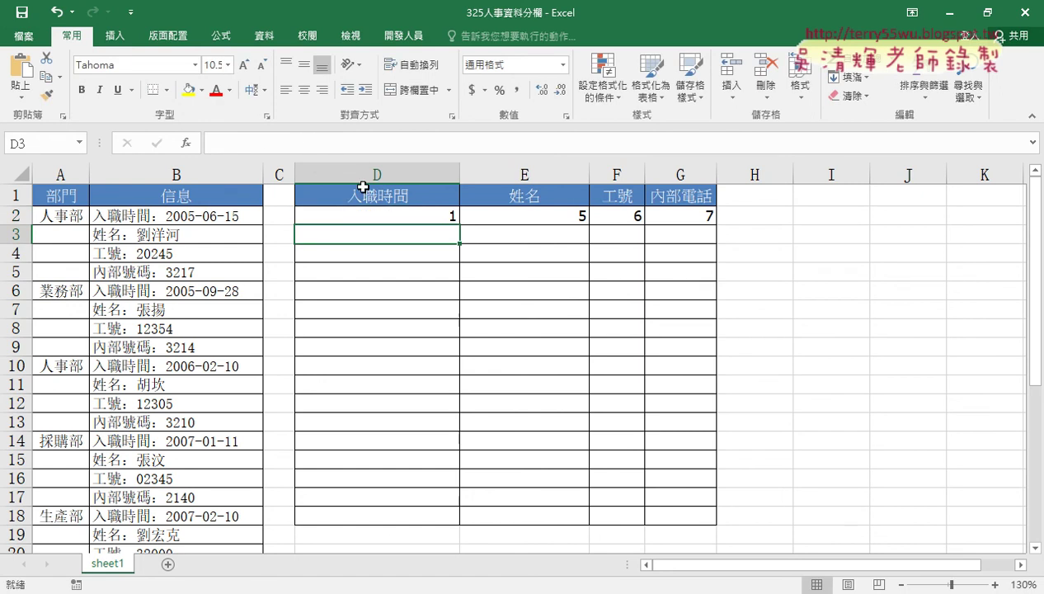
{"action": "left_click", "coordinate": [426, 216]}
{"action": "mouse_move", "coordinate": [459, 225]}
{"action": "left_mouse_down"}
{"action": "mouse_move", "coordinate": [715, 223]}
{"action": "mouse_move", "coordinate": [709, 350]}
{"action": "left_mouse_up"}
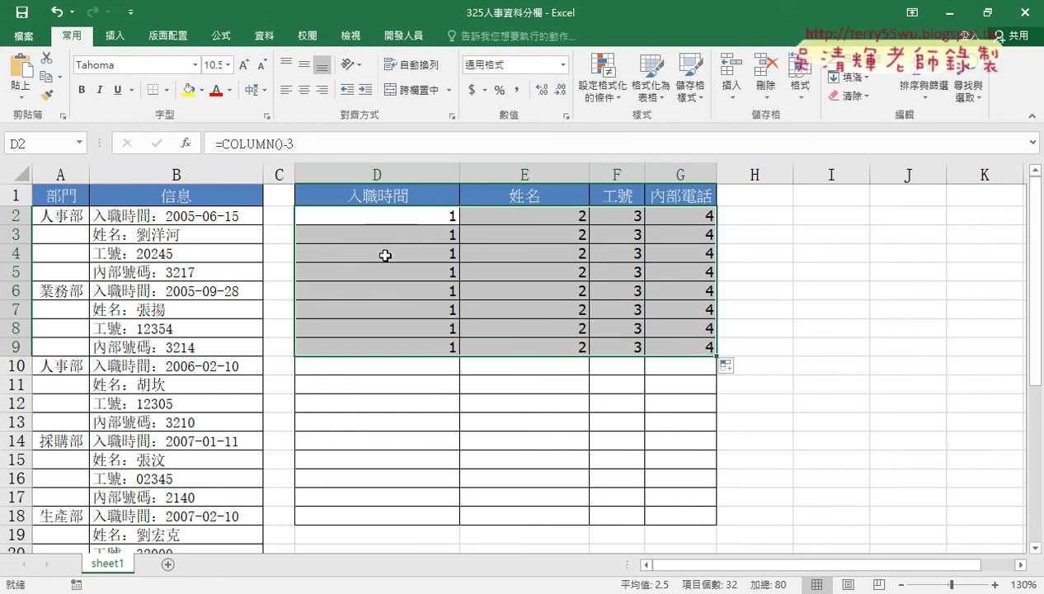
{"action": "left_click", "coordinate": [396, 218]}
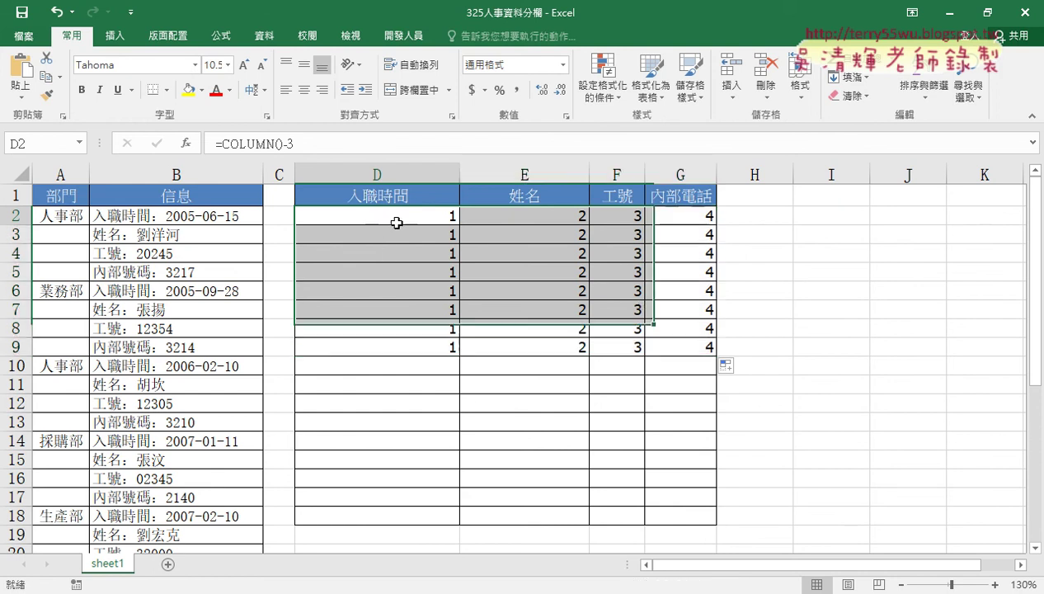
Step: Compare table rows 2–4 and cells D3, D4, then reopen D2's =COLUMN()-3 formula for editing
{"action": "left_click", "coordinate": [14, 216]}
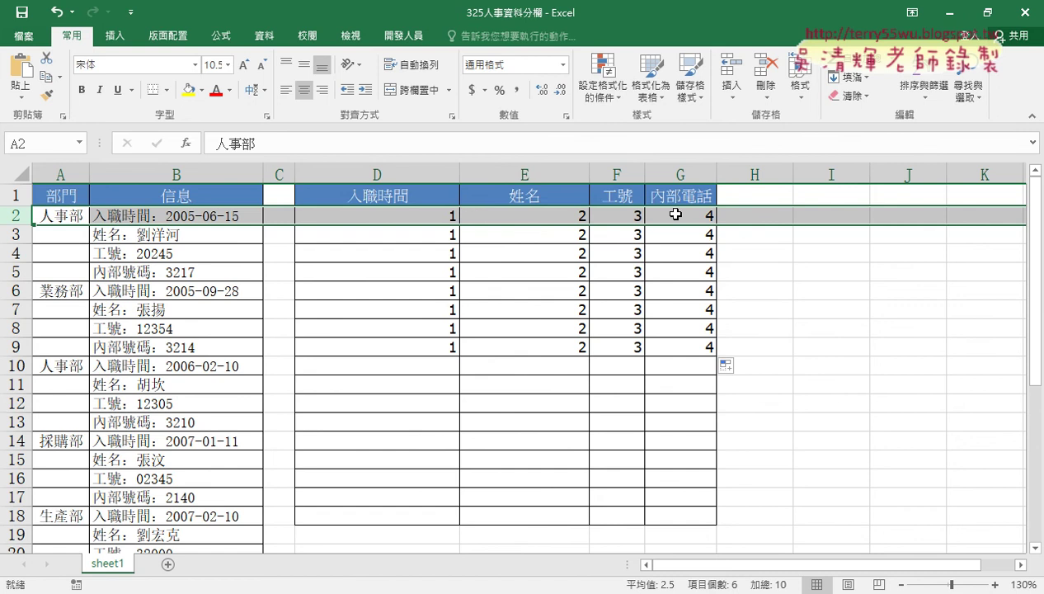
{"action": "left_click", "coordinate": [444, 239]}
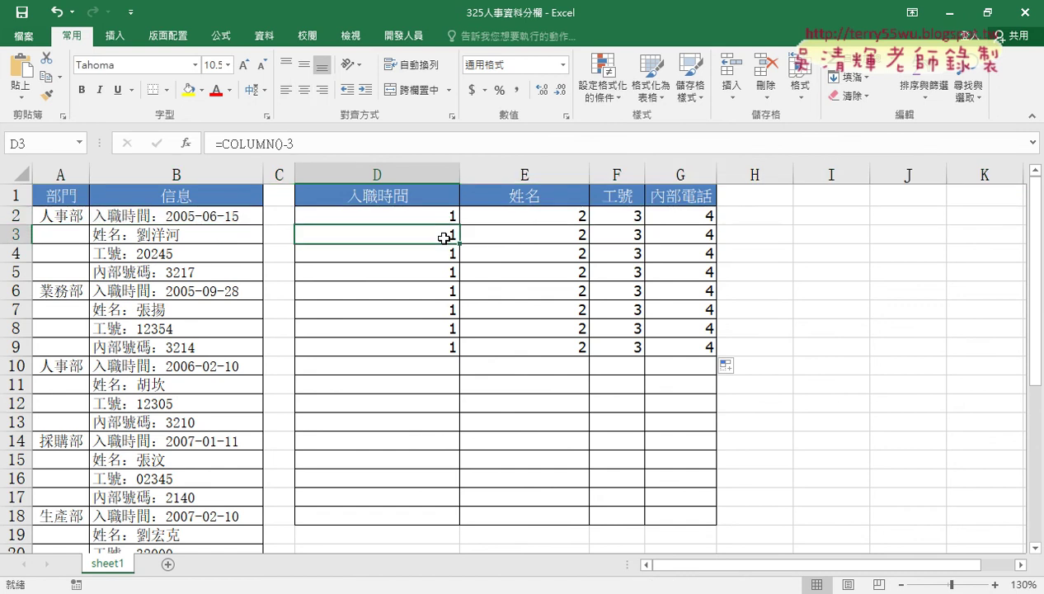
{"action": "left_click", "coordinate": [447, 253]}
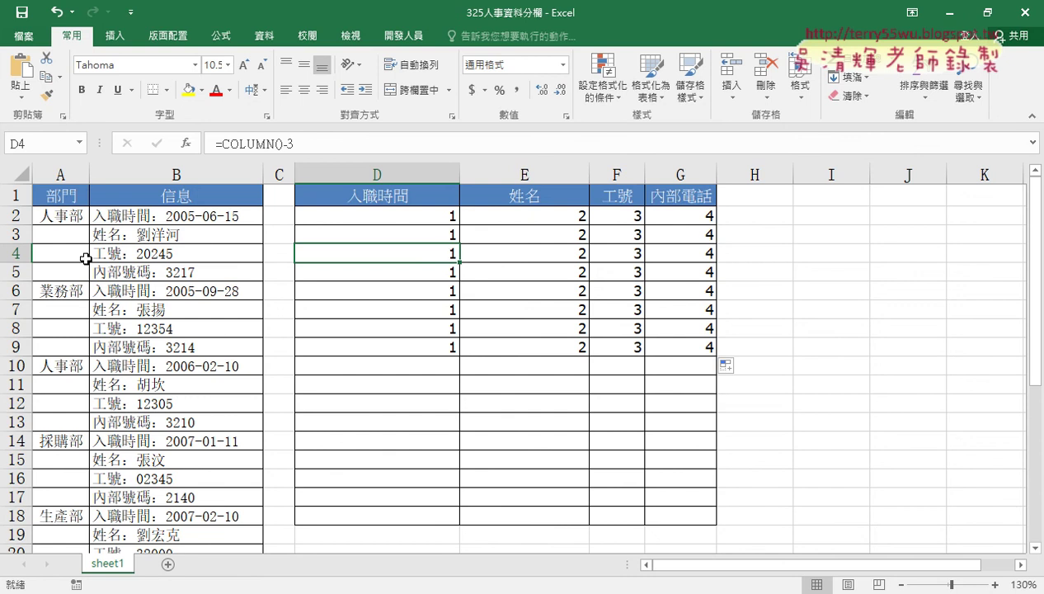
{"action": "left_click", "coordinate": [22, 236]}
{"action": "left_click_drag", "start_coordinate": [16, 253], "coordinate": [17, 253]}
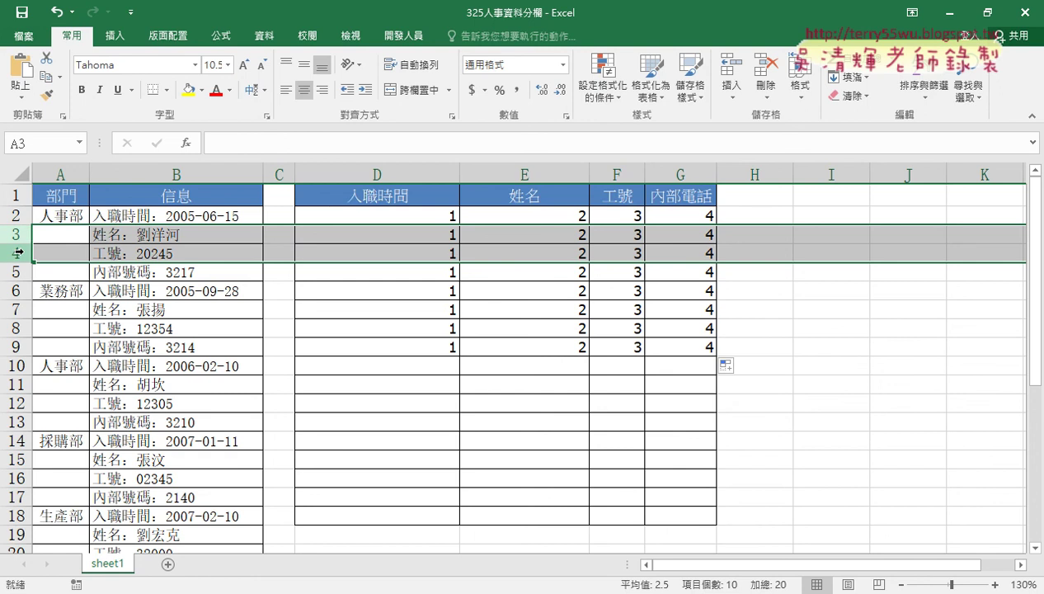
{"action": "left_click", "coordinate": [421, 215]}
{"action": "left_click", "coordinate": [337, 148]}
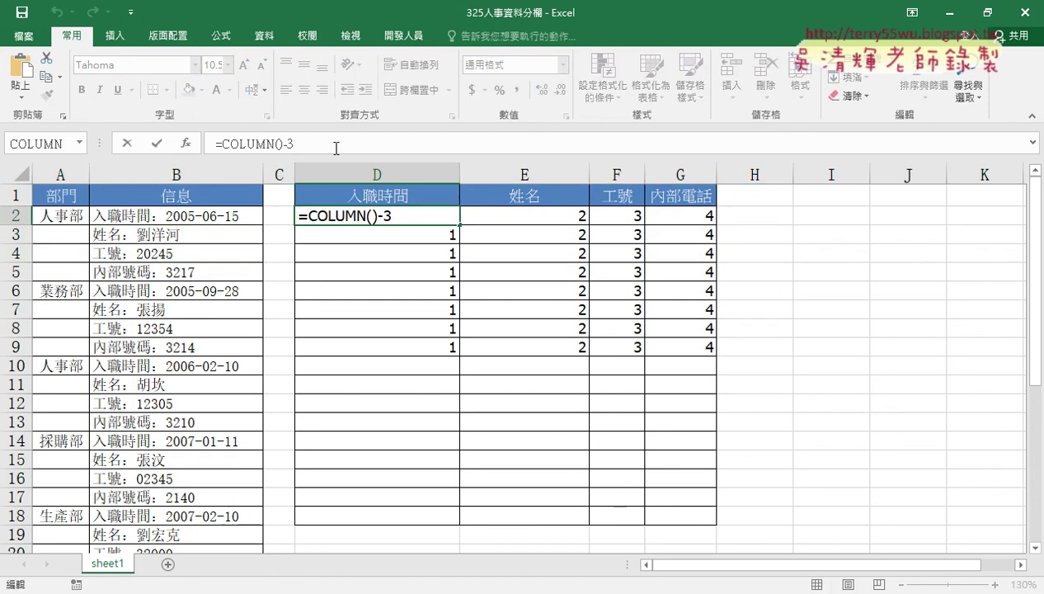
Step: Extend D2's formula to =COLUMN()-3+(ROW()-2)*4 in the formula bar
{"action": "type", "text": "+"}
{"action": "type", "text": "r"}
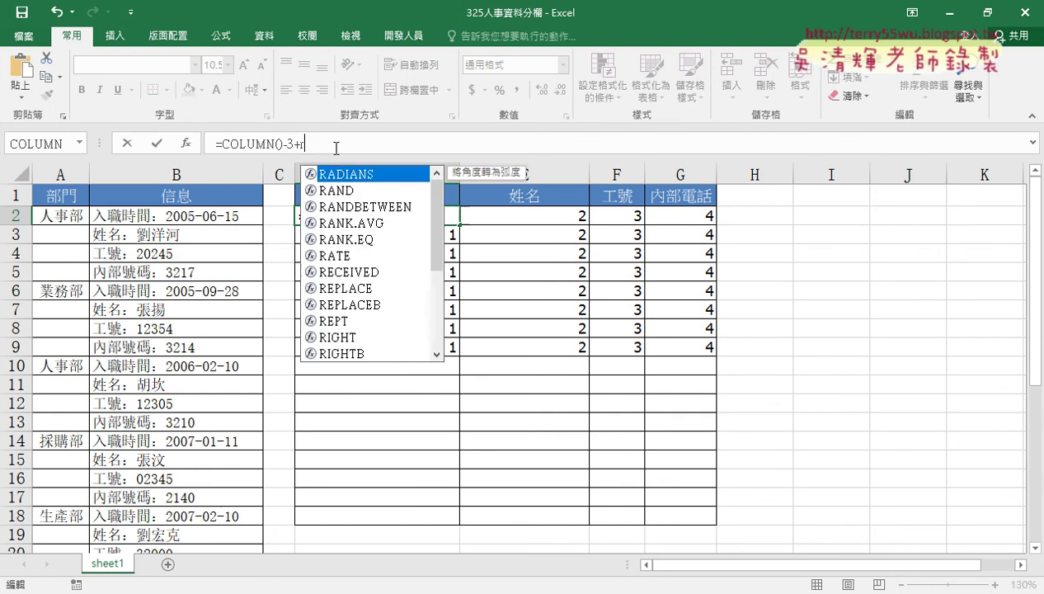
{"action": "type", "text": "ow"}
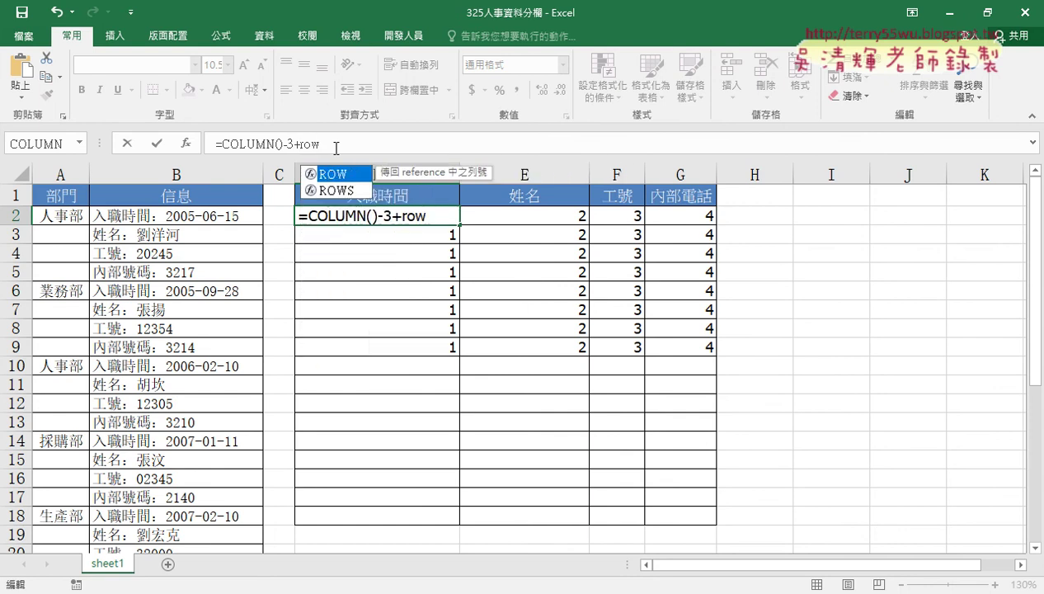
{"action": "type", "text": "()"}
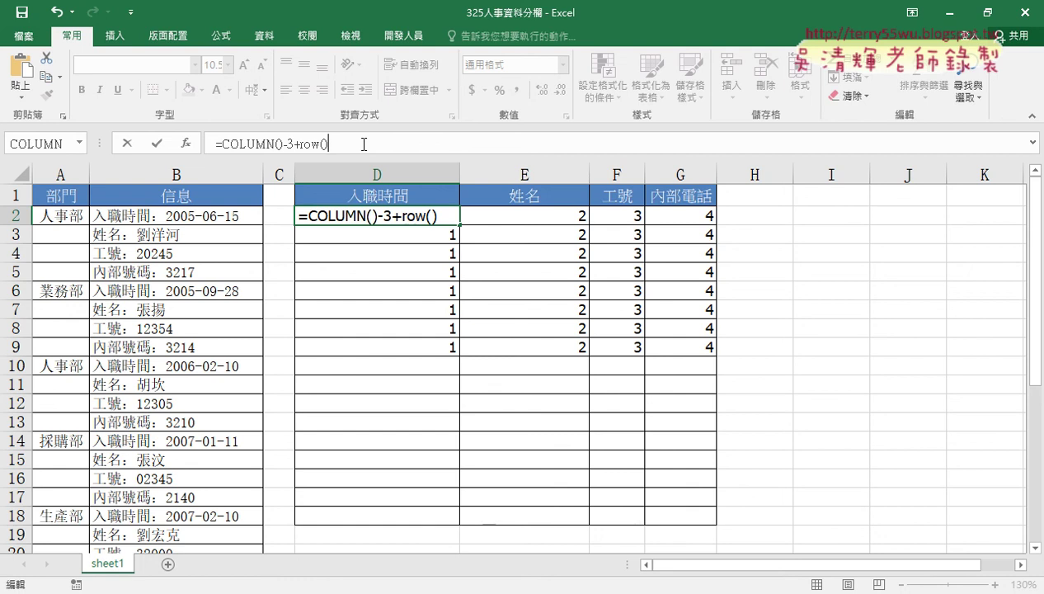
{"action": "type", "text": "-2"}
{"action": "left_click", "coordinate": [299, 144]}
{"action": "type", "text": "("}
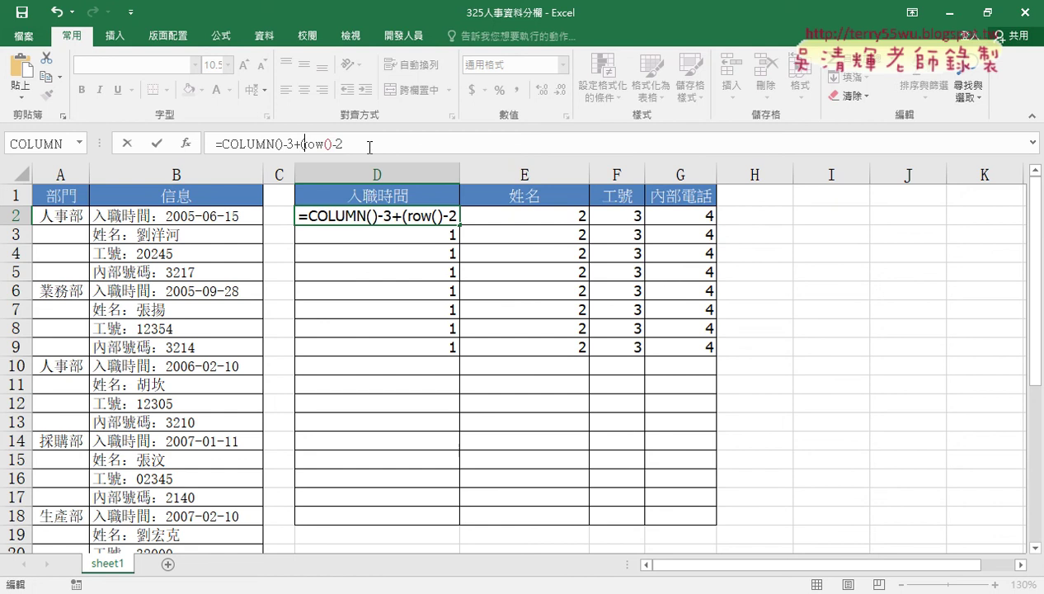
{"action": "left_click", "coordinate": [380, 149]}
{"action": "type", "text": ")"}
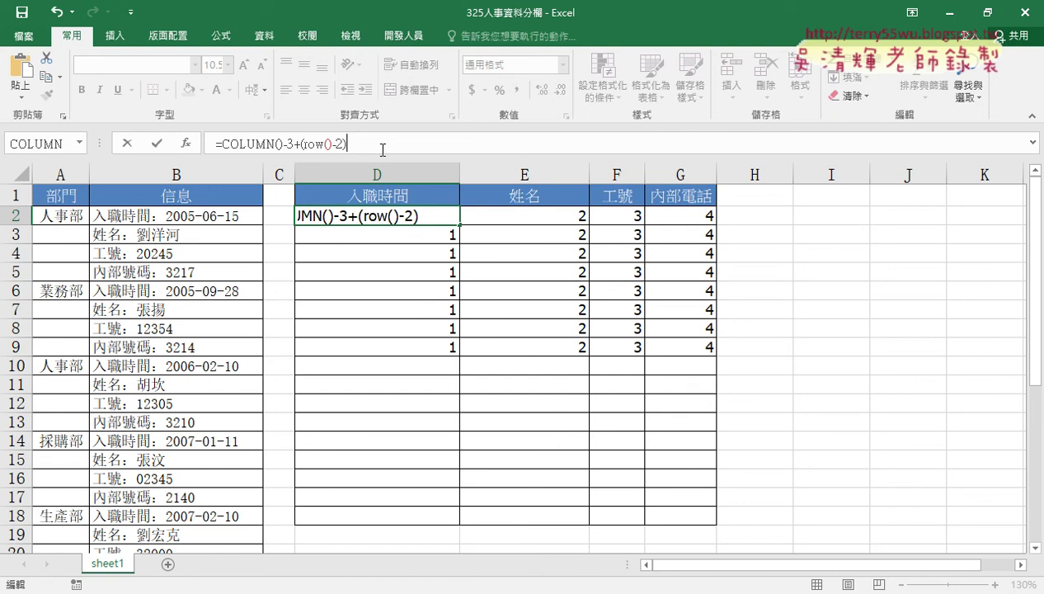
{"action": "type", "text": "*"}
{"action": "type", "text": "4"}
Step: Highlight the (ROW()-2)*4 row-offset part of the formula
{"action": "left_click_drag", "start_coordinate": [347, 143], "coordinate": [302, 143]}
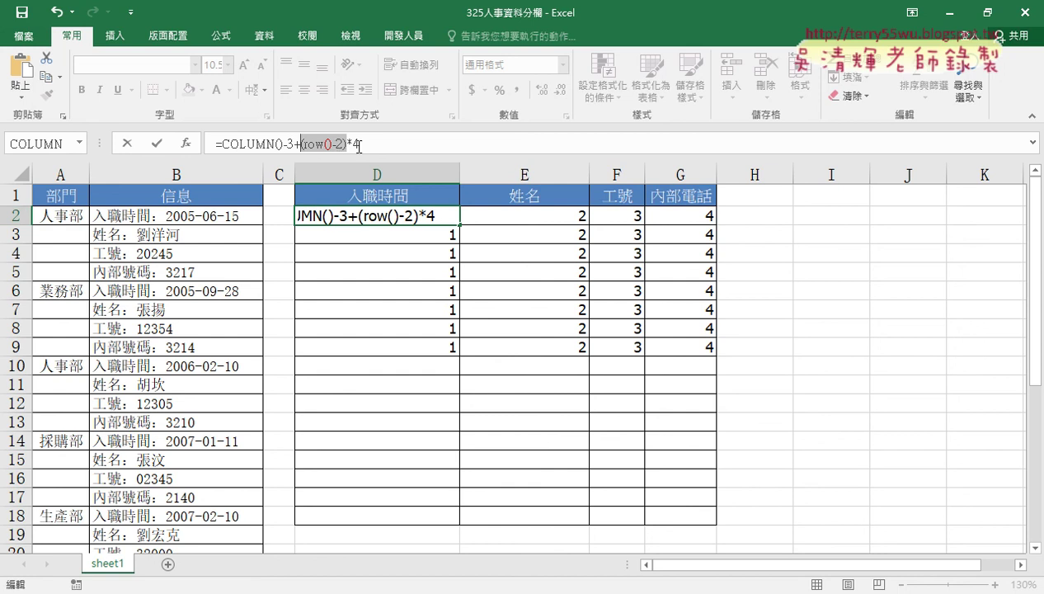
{"action": "left_click_drag", "start_coordinate": [361, 144], "coordinate": [303, 144]}
{"action": "left_click_drag", "start_coordinate": [341, 145], "coordinate": [308, 145]}
{"action": "left_click", "coordinate": [157, 143]}
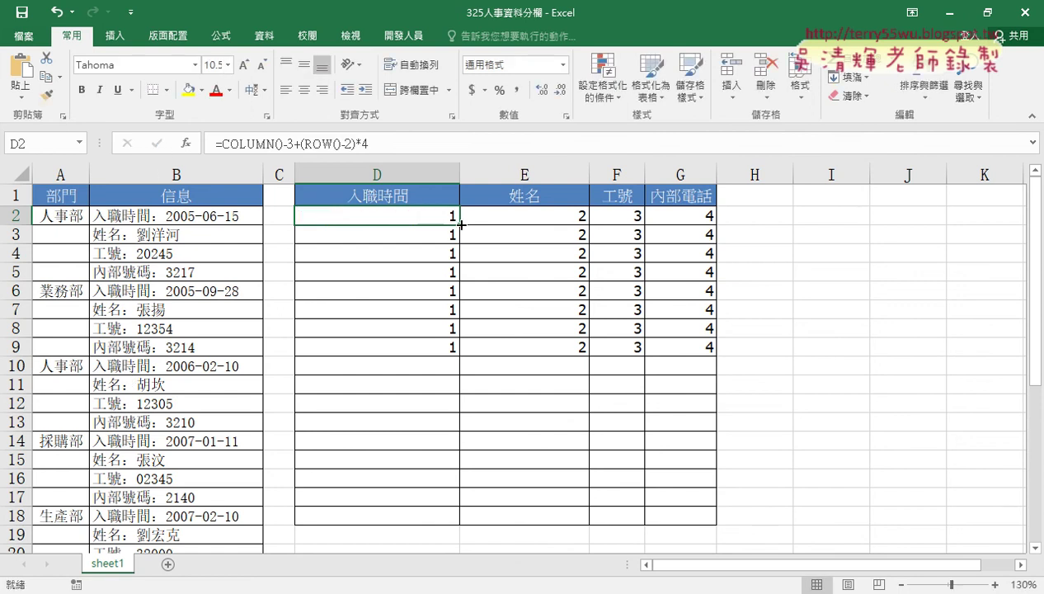
{"action": "mouse_move", "coordinate": [460, 224]}
{"action": "left_mouse_down"}
{"action": "mouse_move", "coordinate": [716, 222]}
{"action": "mouse_move", "coordinate": [714, 353]}
{"action": "left_mouse_up"}
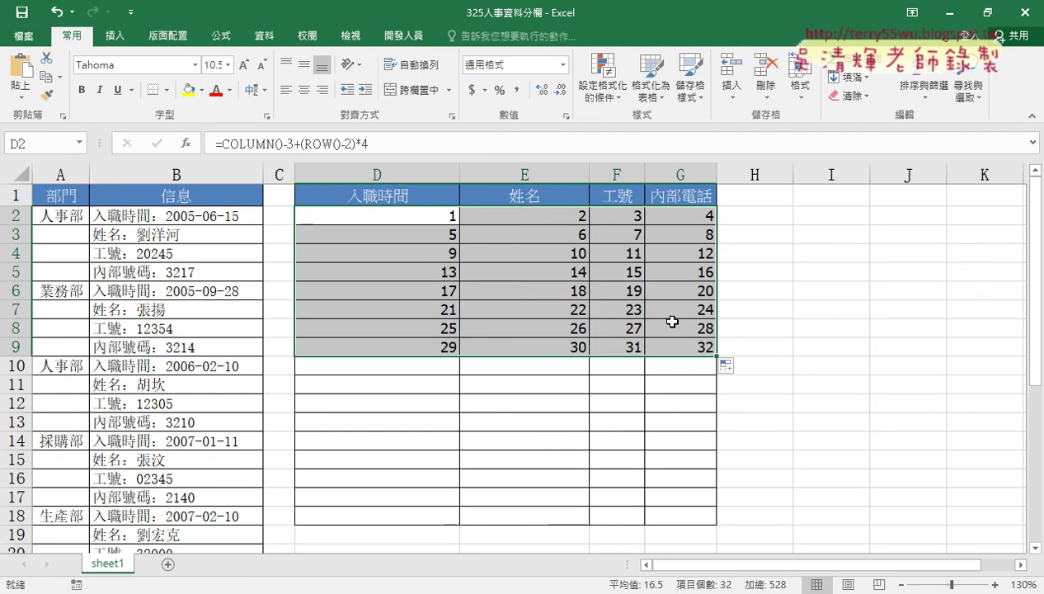
{"action": "left_click", "coordinate": [429, 216]}
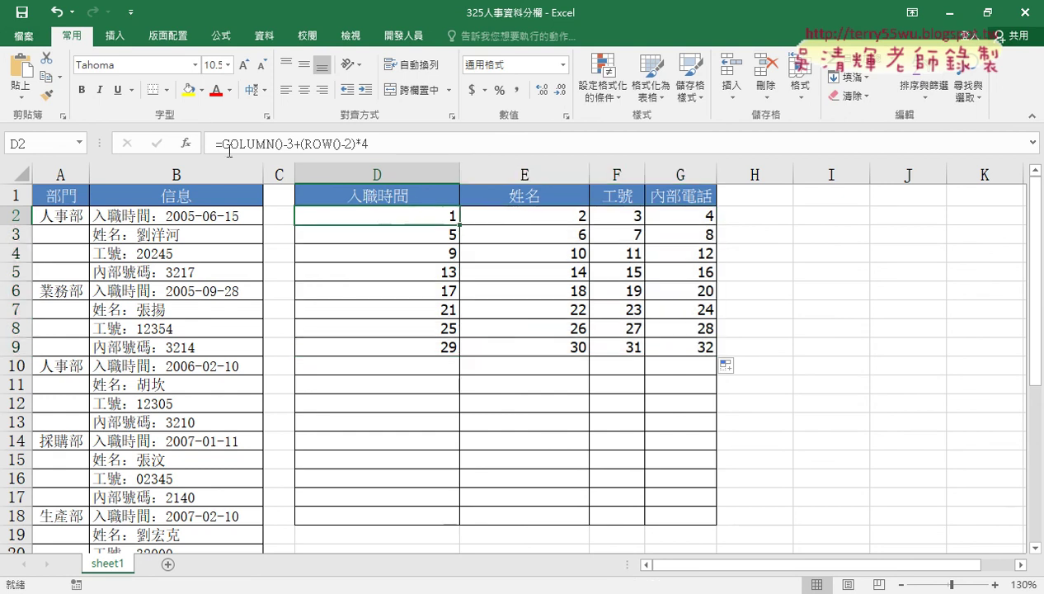
Step: Cut the position formula from D2 and insert the array form of INDEX
{"action": "left_click_drag", "start_coordinate": [221, 143], "coordinate": [368, 143]}
{"action": "right_click", "coordinate": [340, 146]}
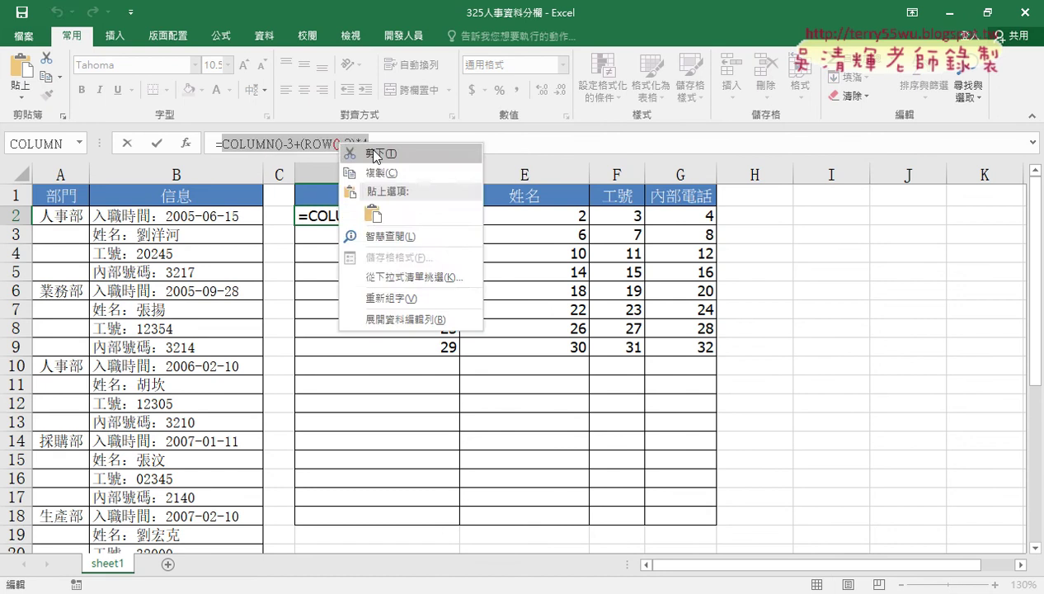
{"action": "left_click", "coordinate": [376, 154]}
{"action": "left_click", "coordinate": [187, 142]}
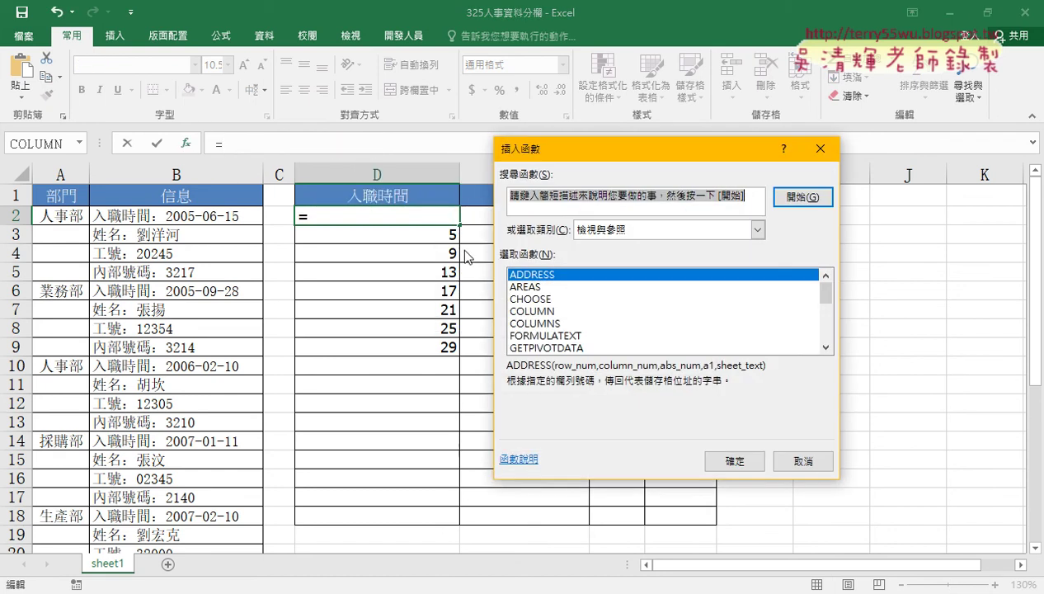
{"action": "left_click", "coordinate": [613, 230]}
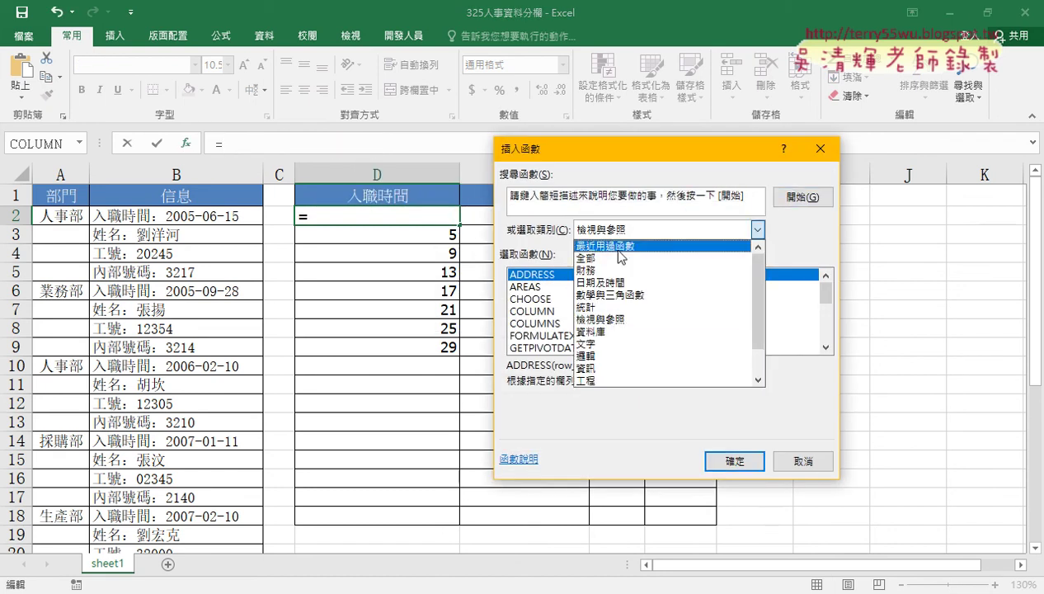
{"action": "left_click", "coordinate": [619, 251]}
{"action": "double_click", "coordinate": [525, 286]}
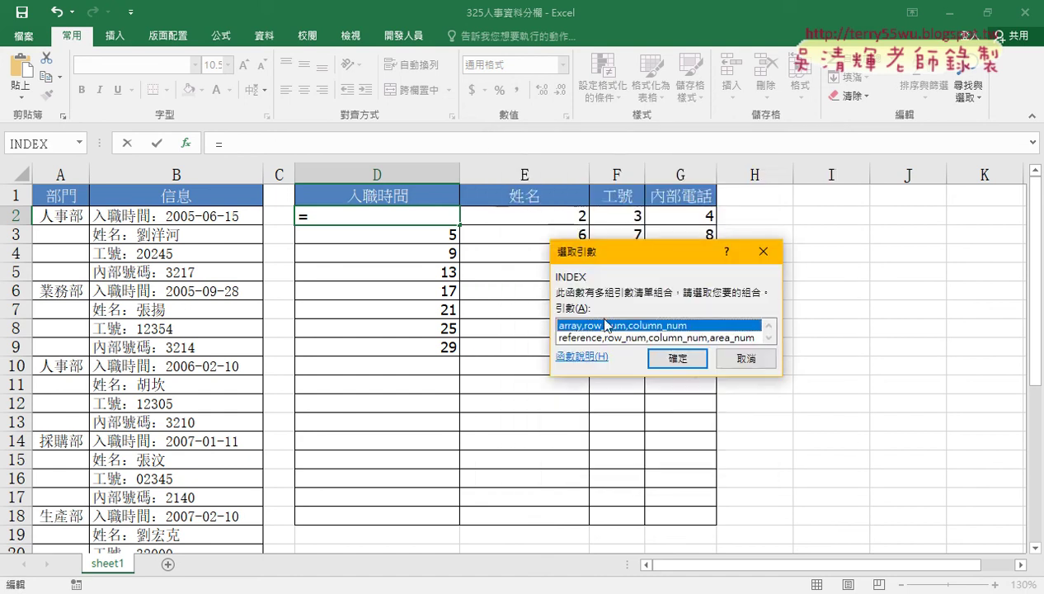
{"action": "left_click", "coordinate": [676, 358]}
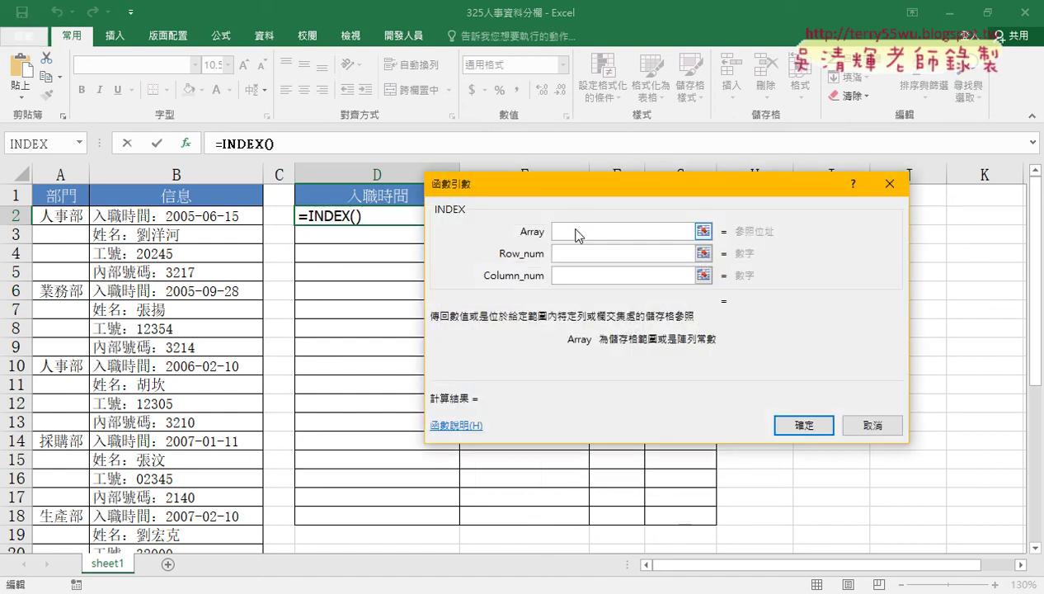
Step: Set Array to $B$2:$B$33, paste the position formula as Row_num, and set Column_num 1
{"action": "left_click", "coordinate": [229, 217]}
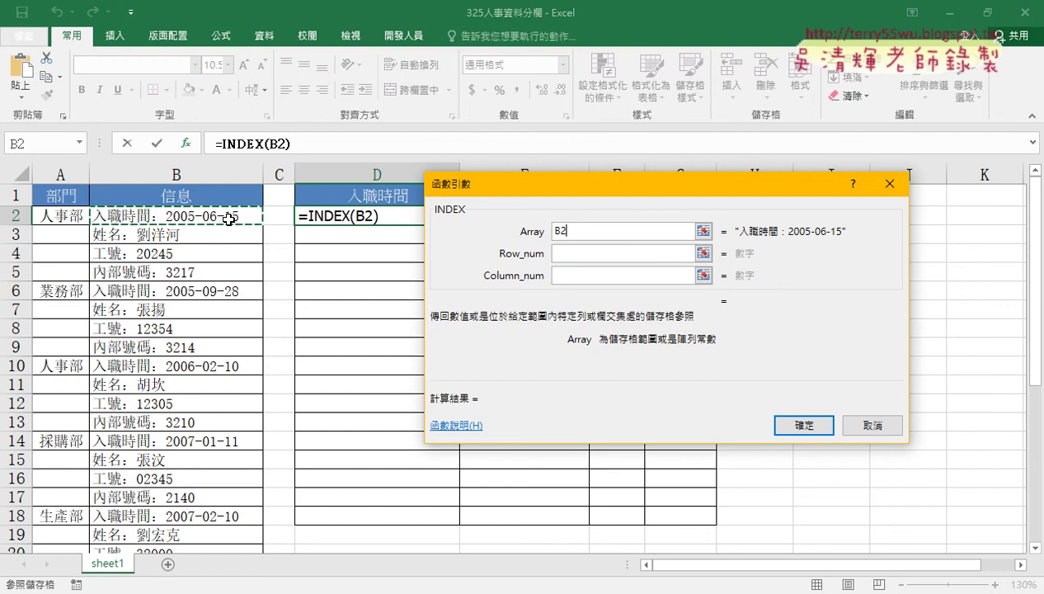
{"action": "key", "text": "ctrl+shift+Down"}
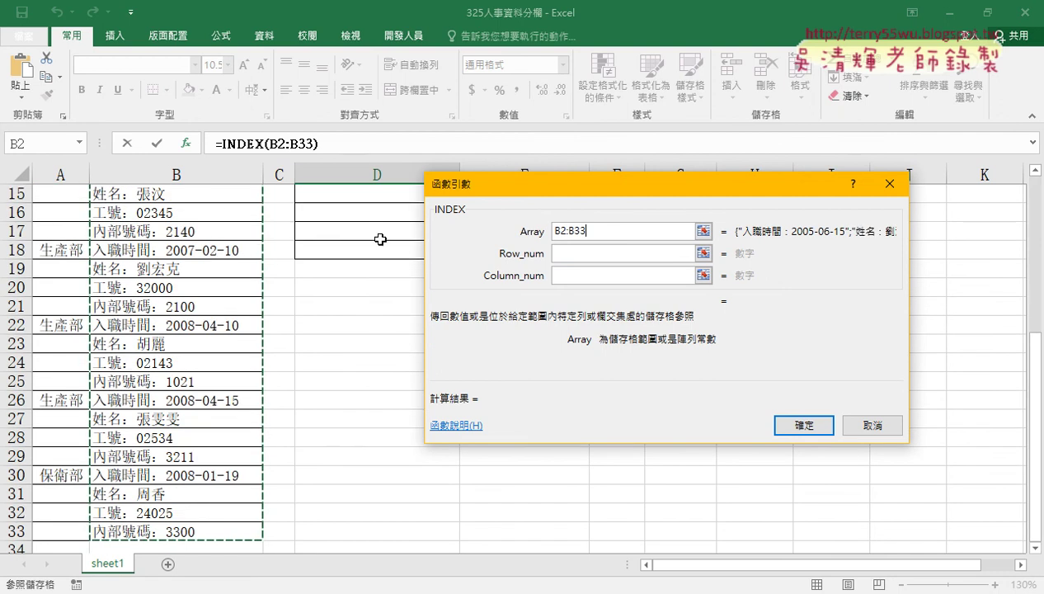
{"action": "left_click", "coordinate": [474, 229]}
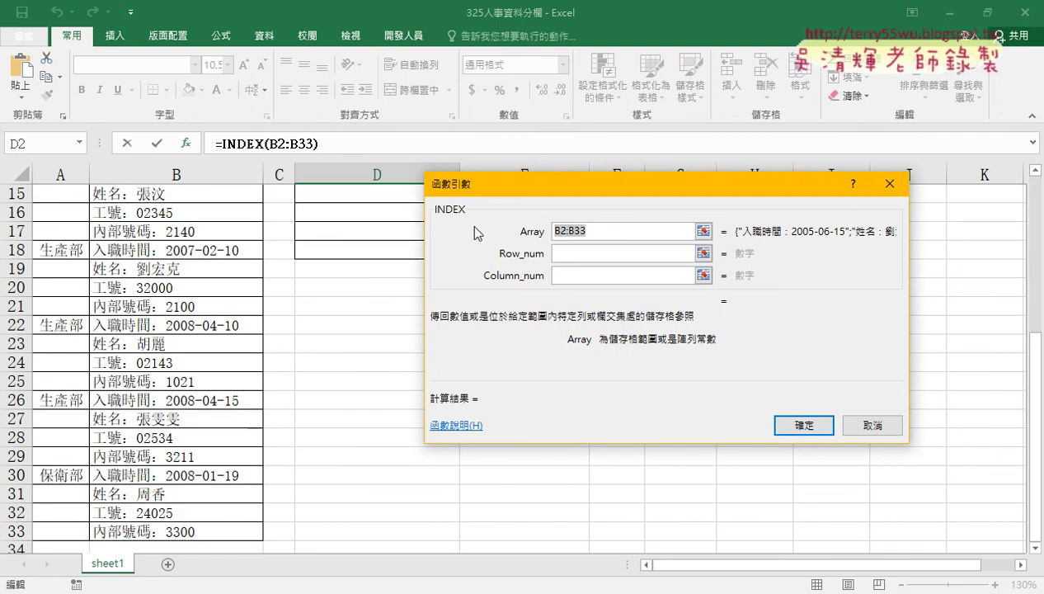
{"action": "key", "text": "F4"}
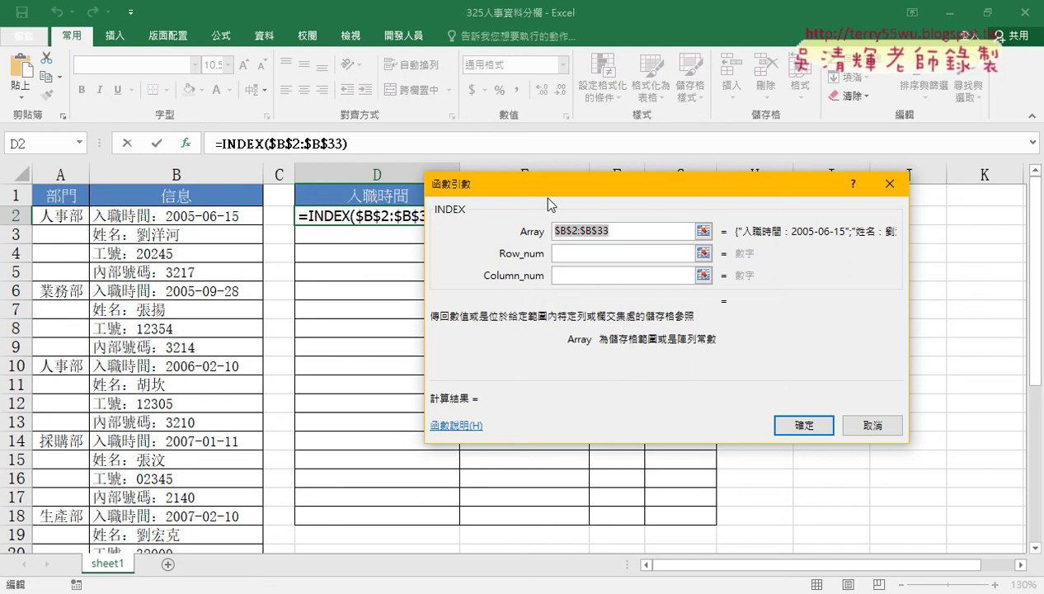
{"action": "right_click", "coordinate": [577, 253]}
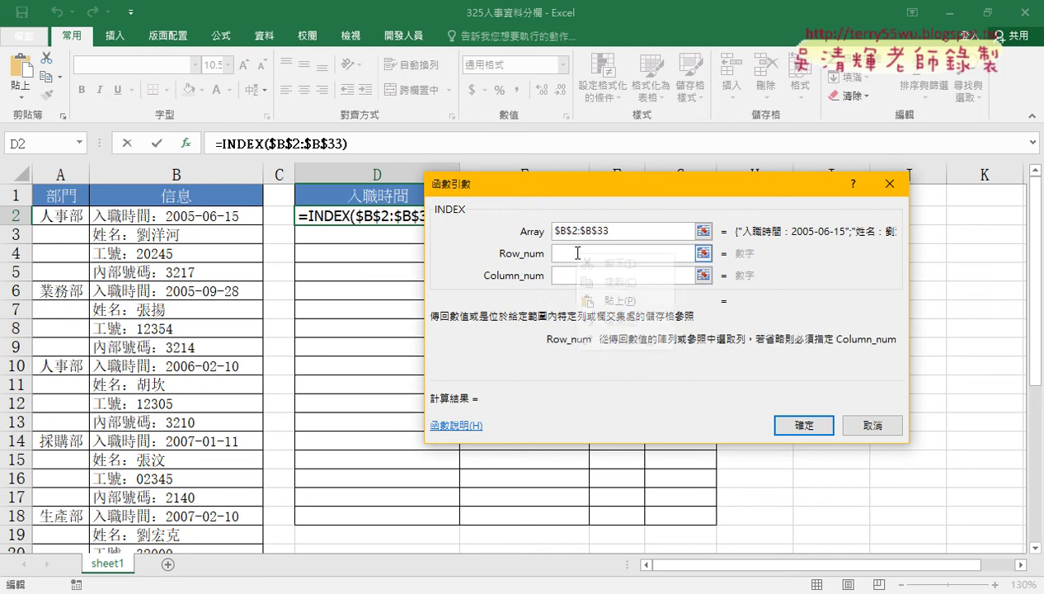
{"action": "left_click", "coordinate": [611, 300]}
{"action": "left_click_drag", "start_coordinate": [678, 252], "coordinate": [506, 257]}
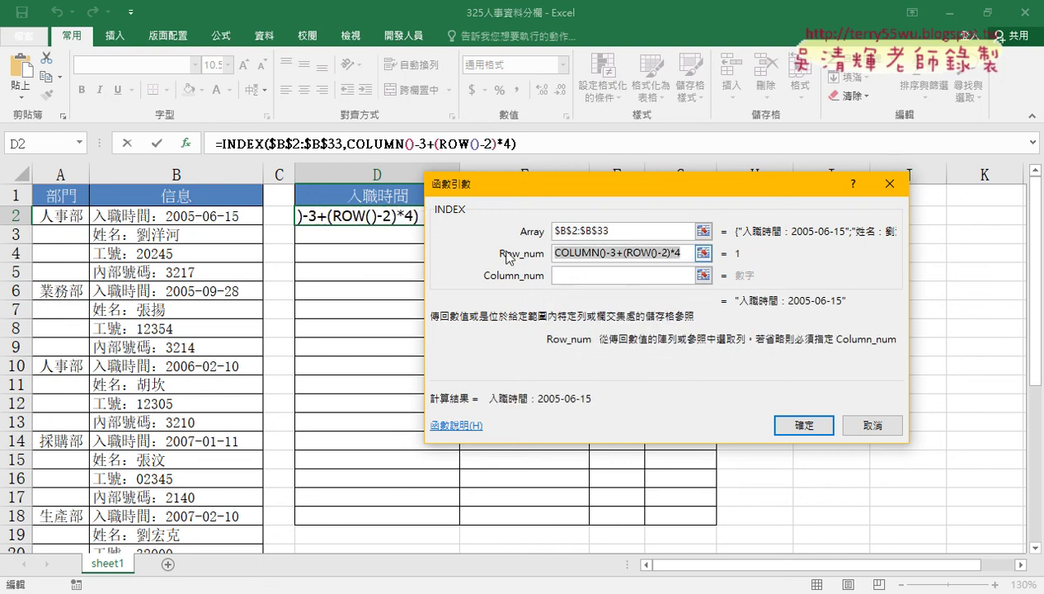
{"action": "left_click", "coordinate": [589, 278]}
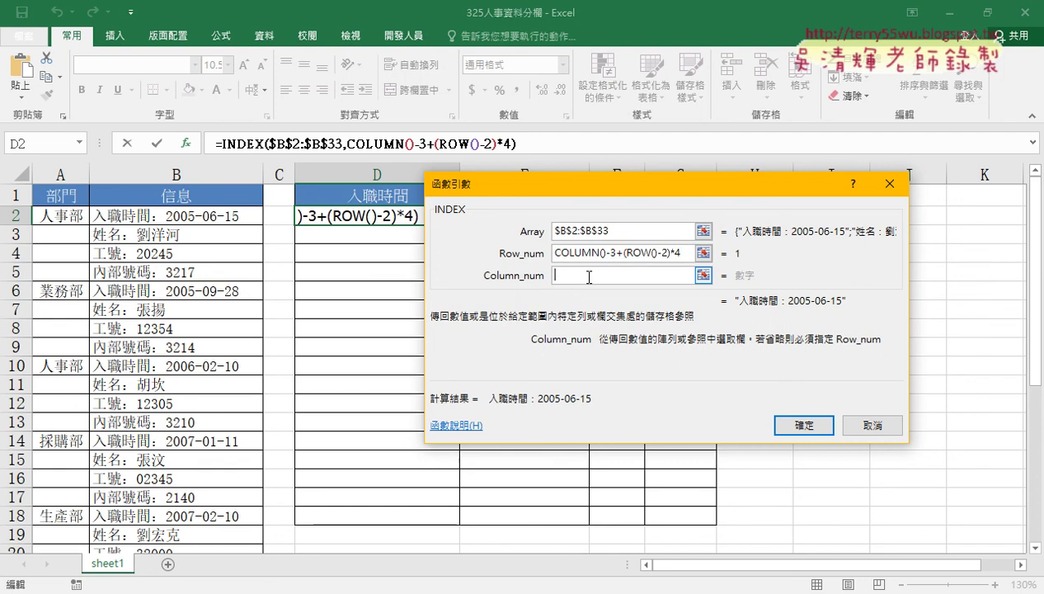
{"action": "type", "text": "1"}
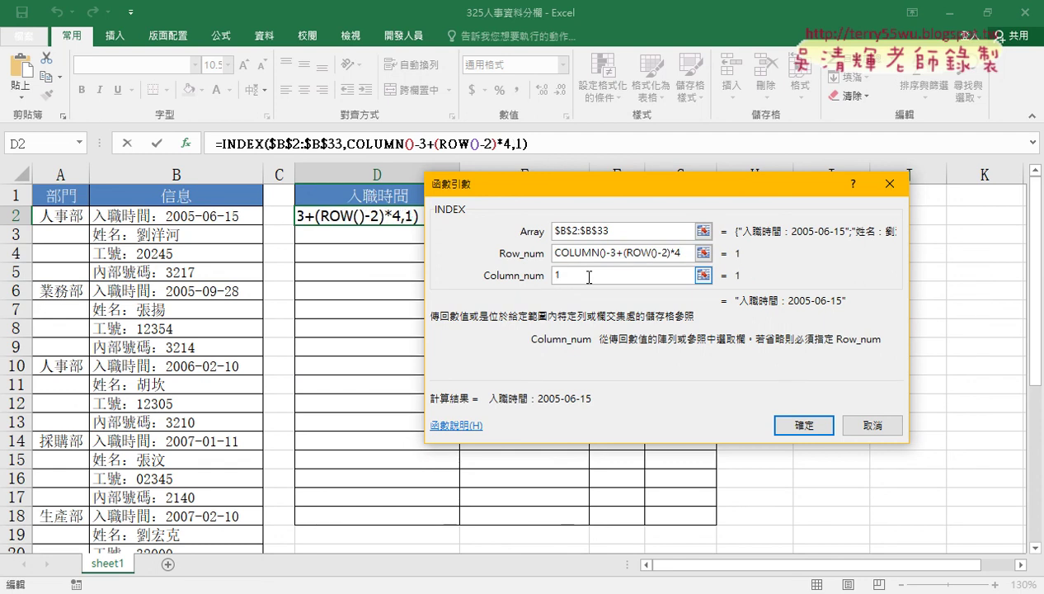
{"action": "left_click", "coordinate": [797, 427]}
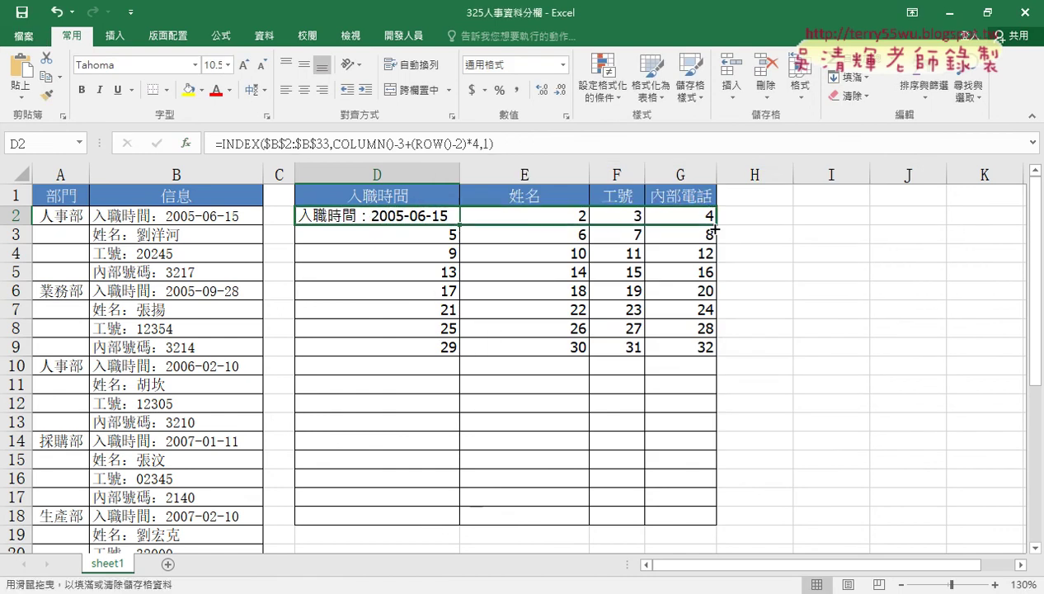
Step: Fill D2's INDEX formula across D2:G9, auto-fit columns D–G, and check the formulas in E4 and D2
{"action": "mouse_move", "coordinate": [454, 220]}
{"action": "left_mouse_down"}
{"action": "mouse_move", "coordinate": [717, 225]}
{"action": "mouse_move", "coordinate": [863, 351]}
{"action": "left_mouse_up"}
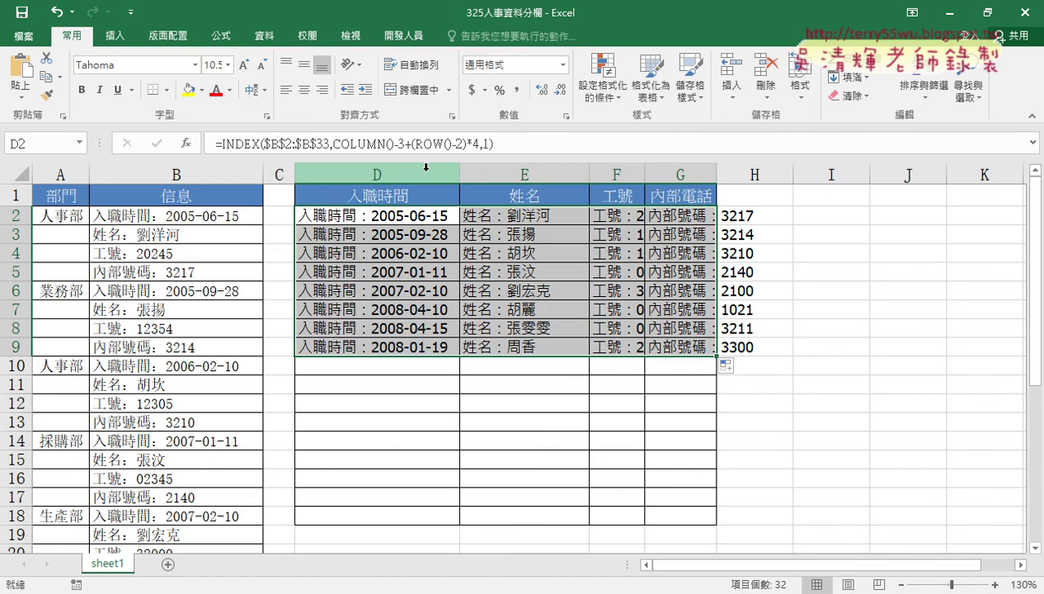
{"action": "left_click", "coordinate": [391, 171]}
{"action": "left_click_drag", "start_coordinate": [392, 170], "coordinate": [692, 176]}
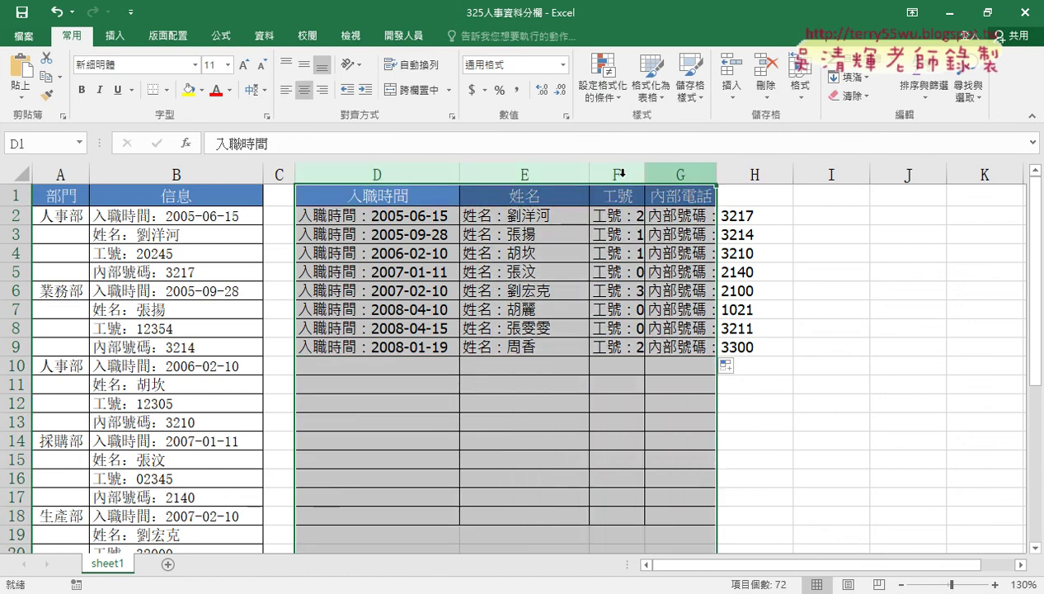
{"action": "double_click", "coordinate": [460, 172]}
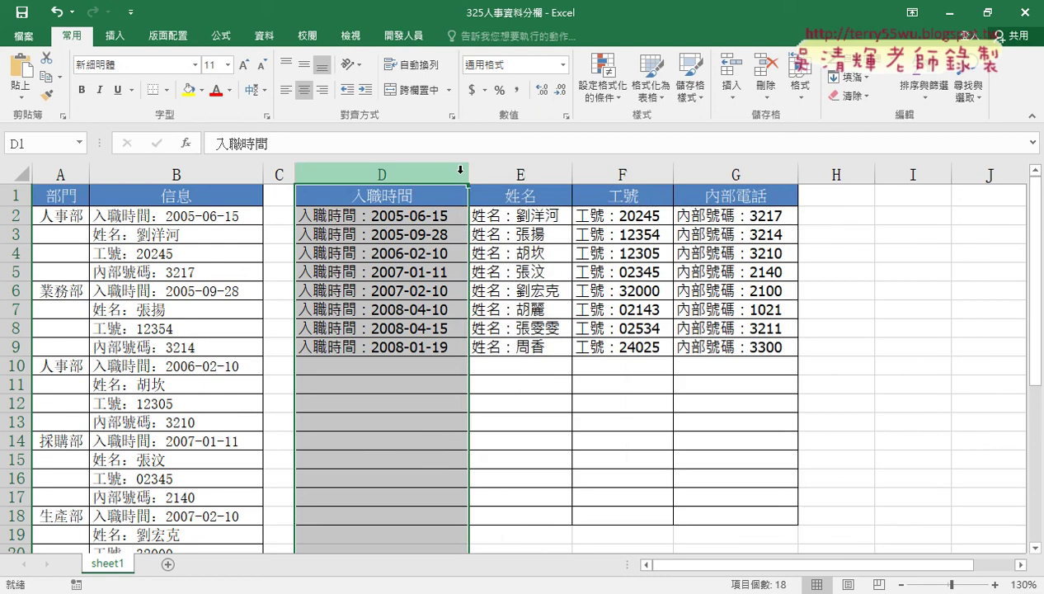
{"action": "left_click", "coordinate": [518, 261]}
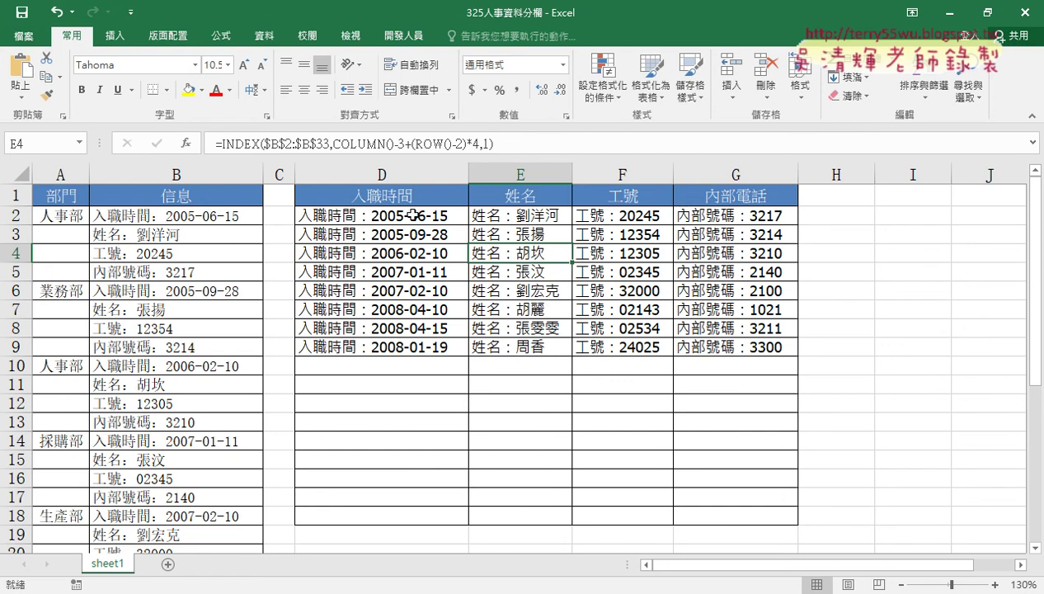
{"action": "left_click", "coordinate": [406, 212]}
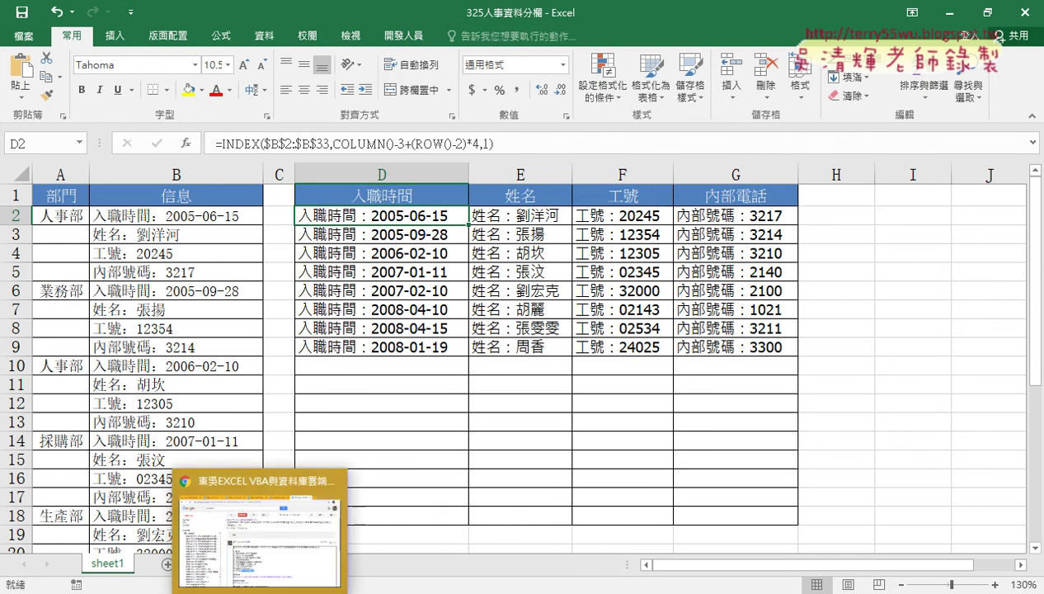
Step: Open the 325人事資料分欄.docx notes from the Google Drive folder in Chrome
{"action": "left_click", "coordinate": [262, 528]}
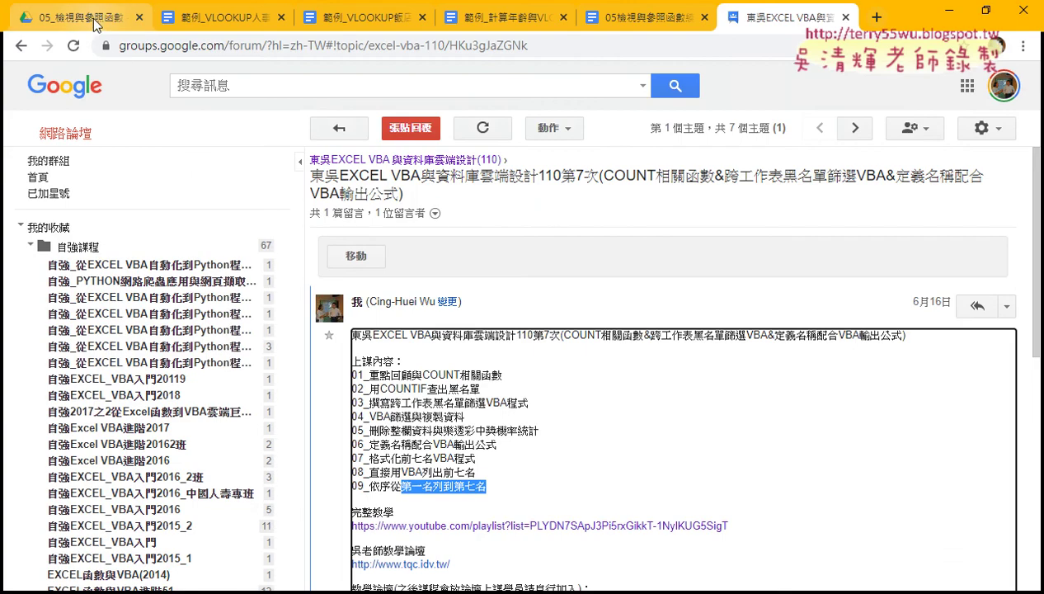
{"action": "left_click", "coordinate": [92, 18]}
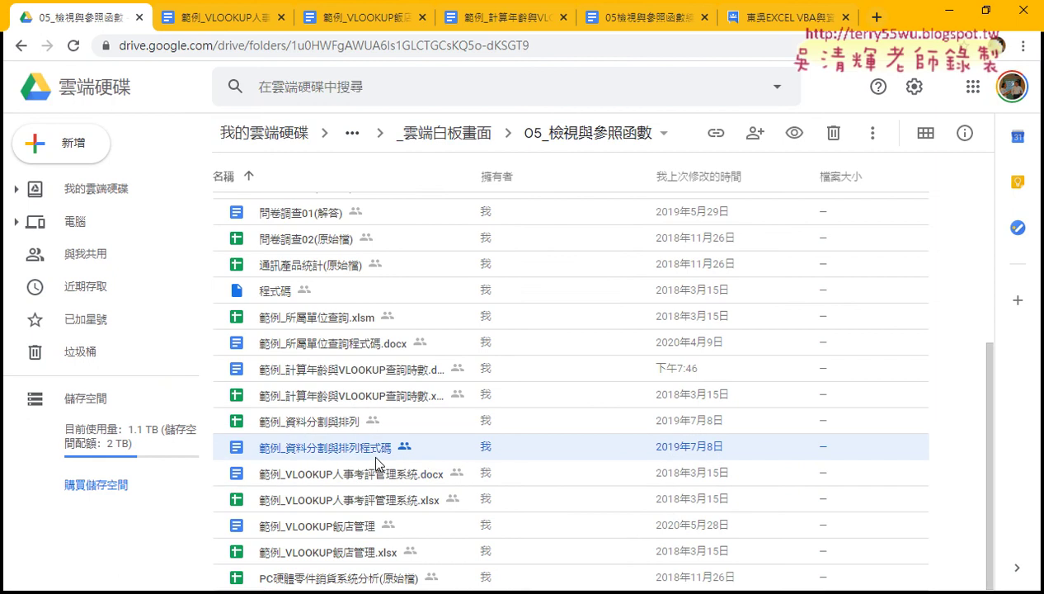
{"action": "scroll", "coordinate": [371, 431], "scroll_direction": "up", "scroll_amount": 5}
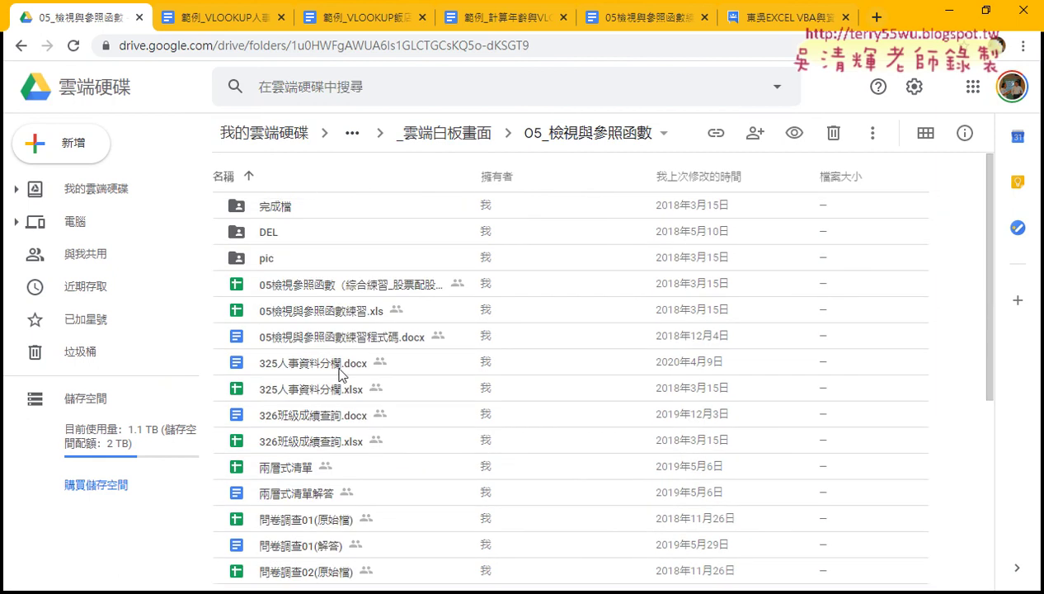
{"action": "double_click", "coordinate": [318, 363]}
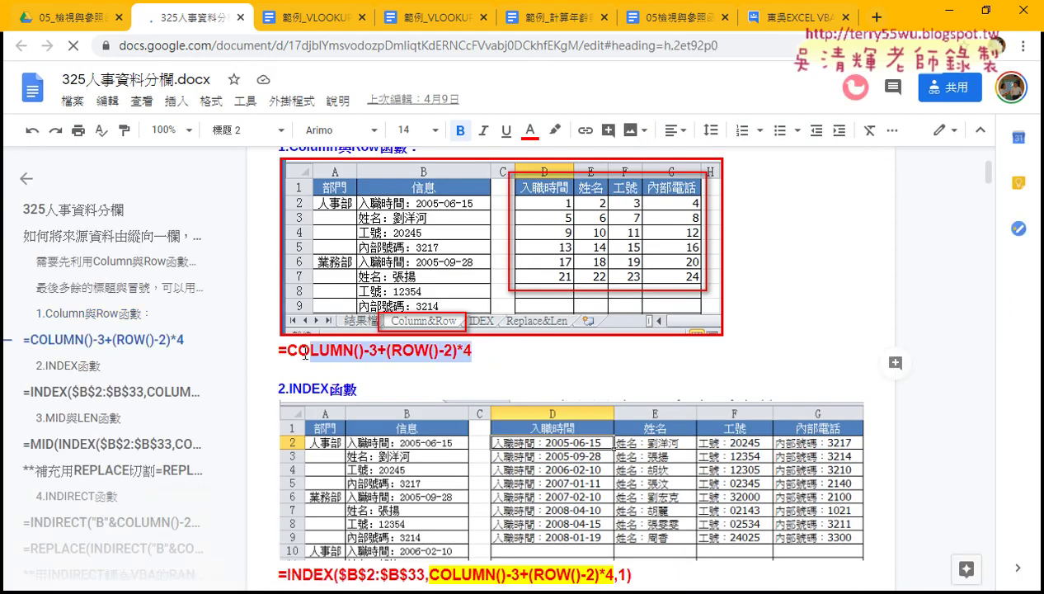
{"action": "left_click_drag", "start_coordinate": [365, 353], "coordinate": [293, 353]}
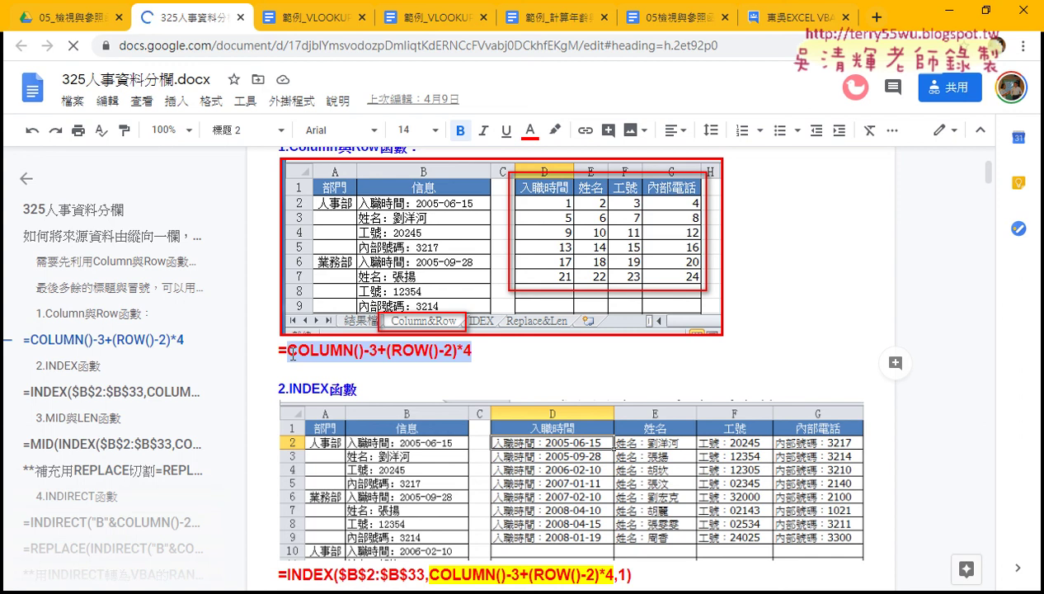